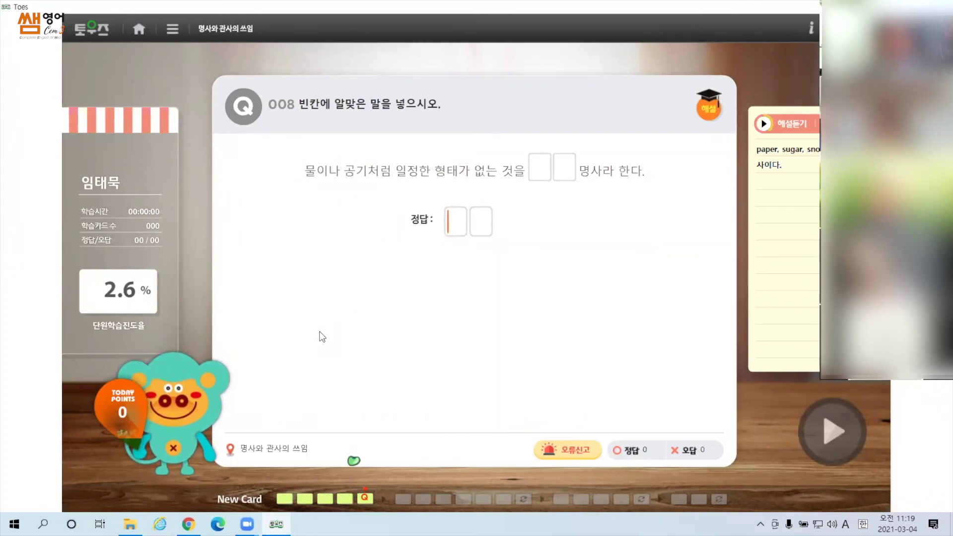
- Switch to the class management spreadsheet in Chrome and review the elementary student's log entries around 2/17 and 2/21
key(alt+Tab)
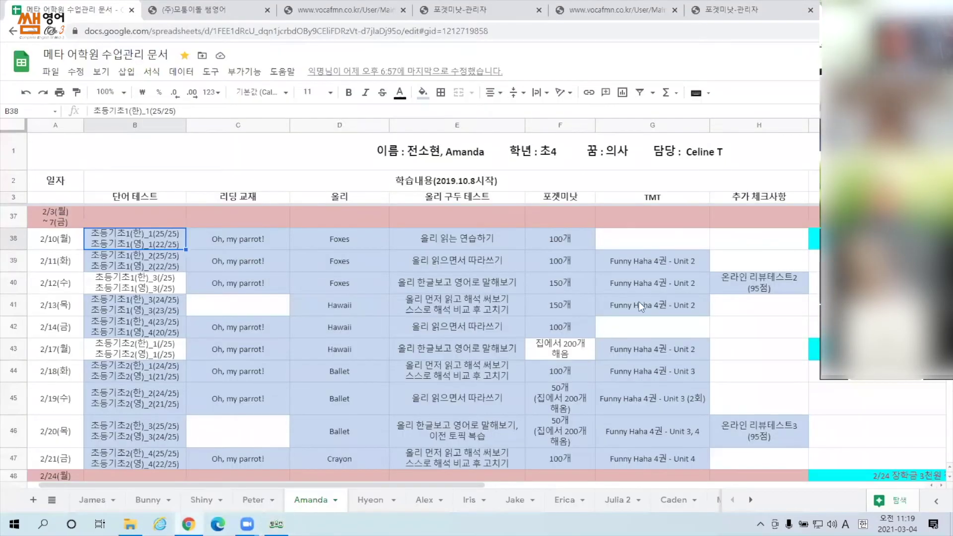
scroll(762, 356, down, 2)
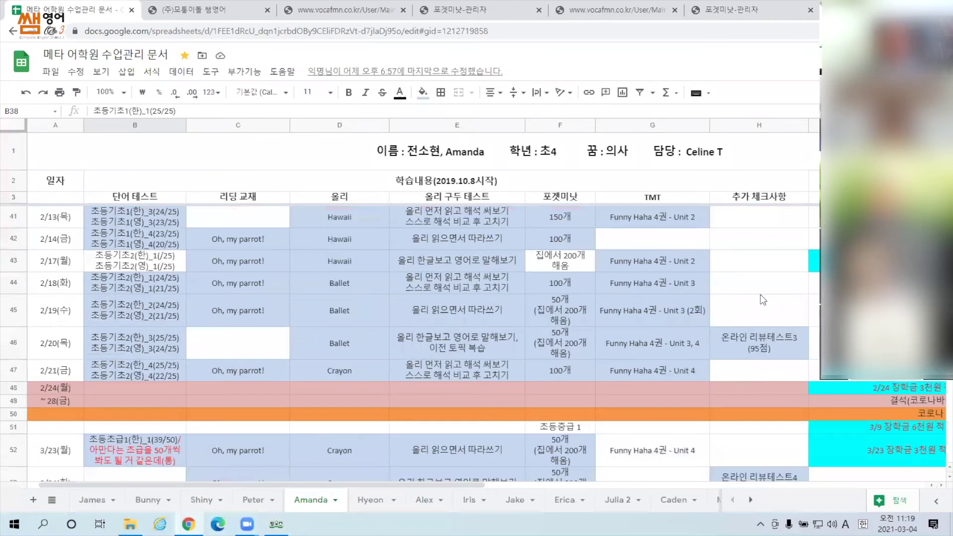
click(754, 321)
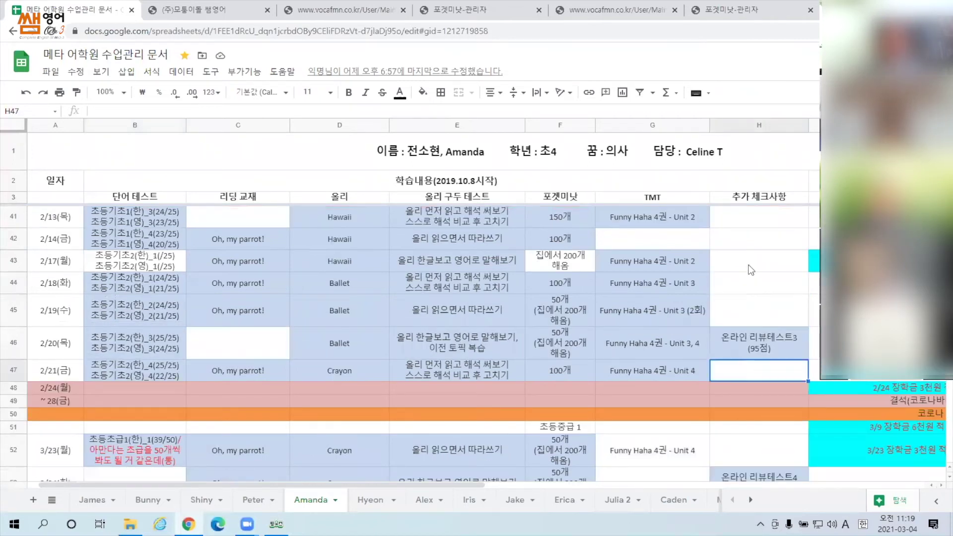
click(649, 239)
click(566, 259)
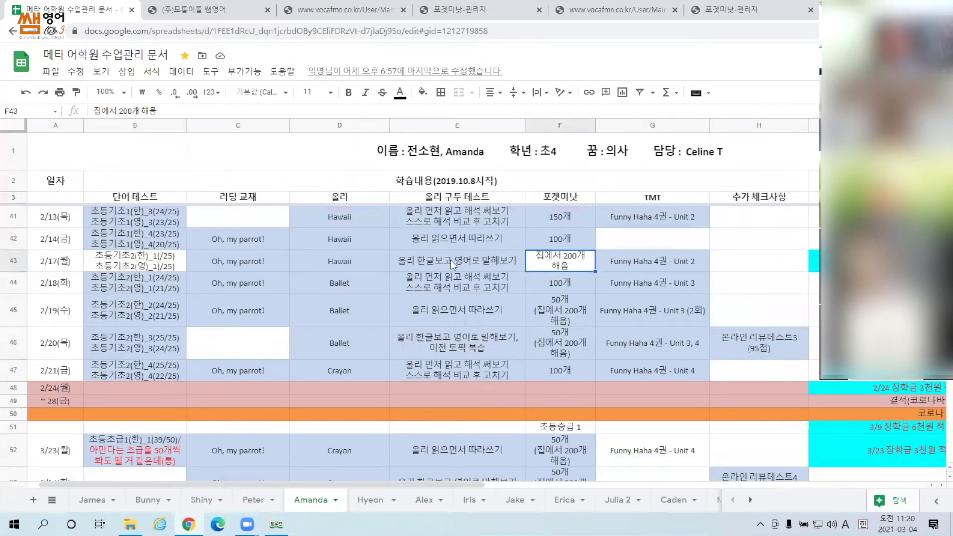
click(308, 257)
key(Left)
key(Right)
click(436, 262)
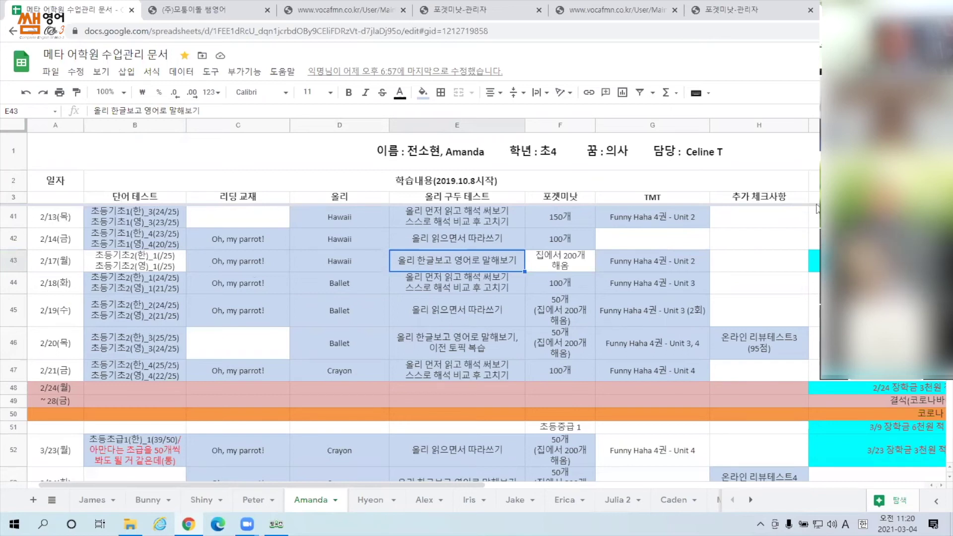
- Inspect the 2/20 row and its reading textbook (리딩 교재) cell, comparing it with the 2/21 entry
click(225, 340)
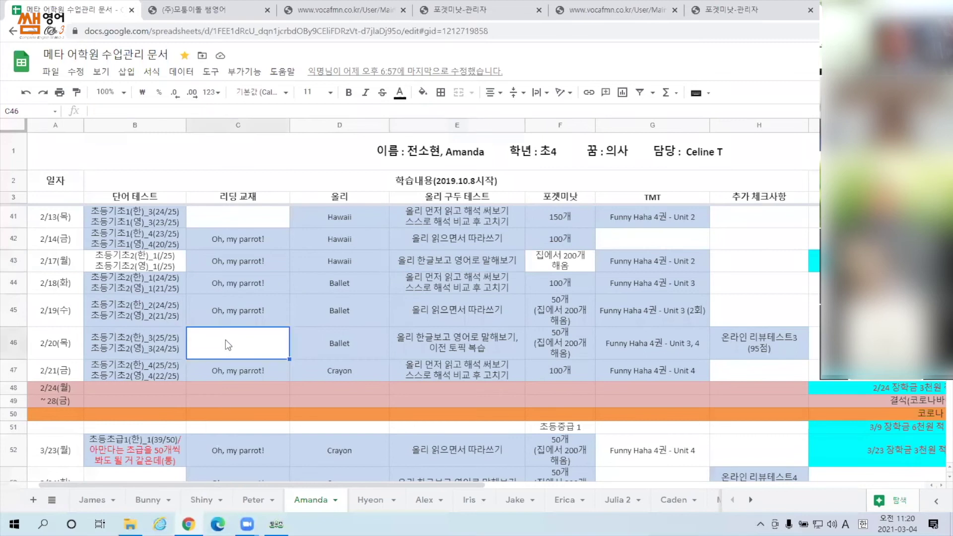
scroll(228, 338, down, 1)
click(245, 329)
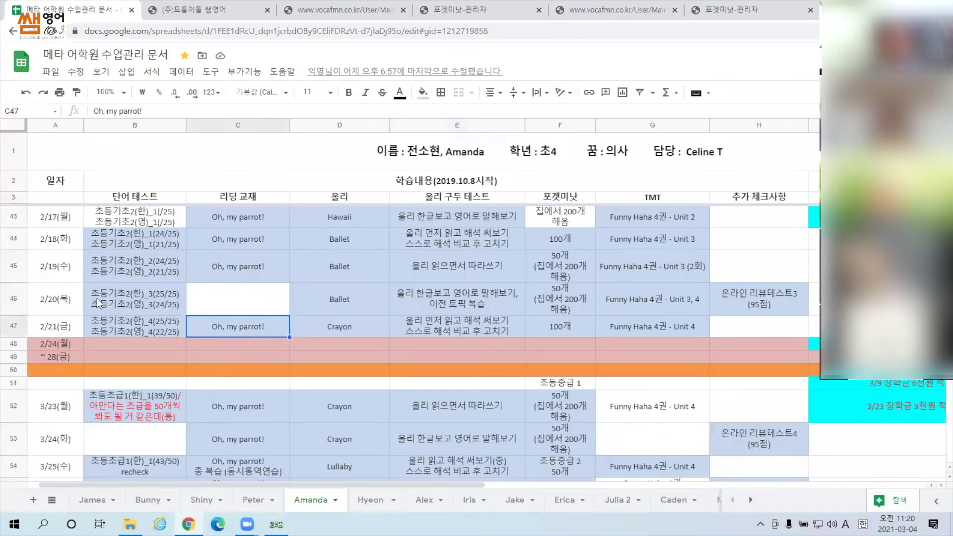
click(10, 303)
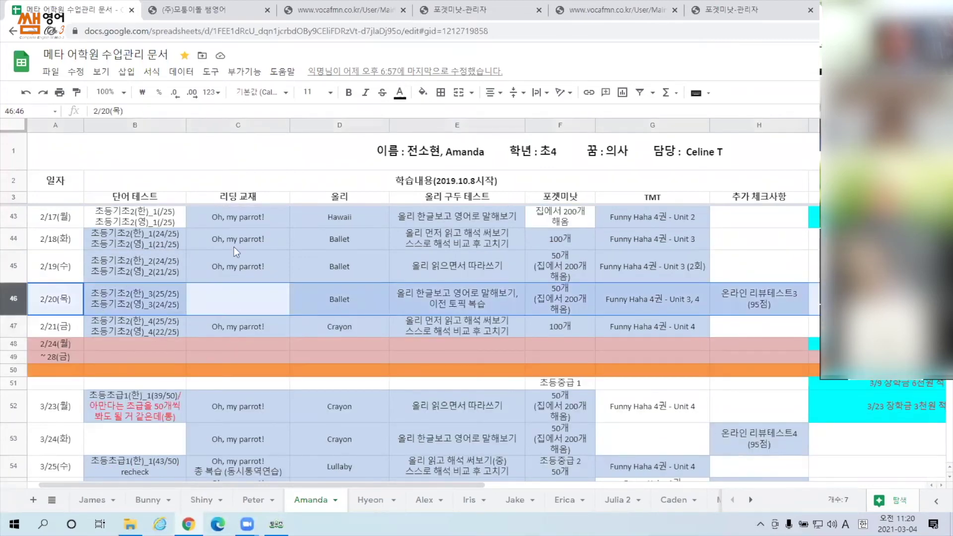
click(280, 297)
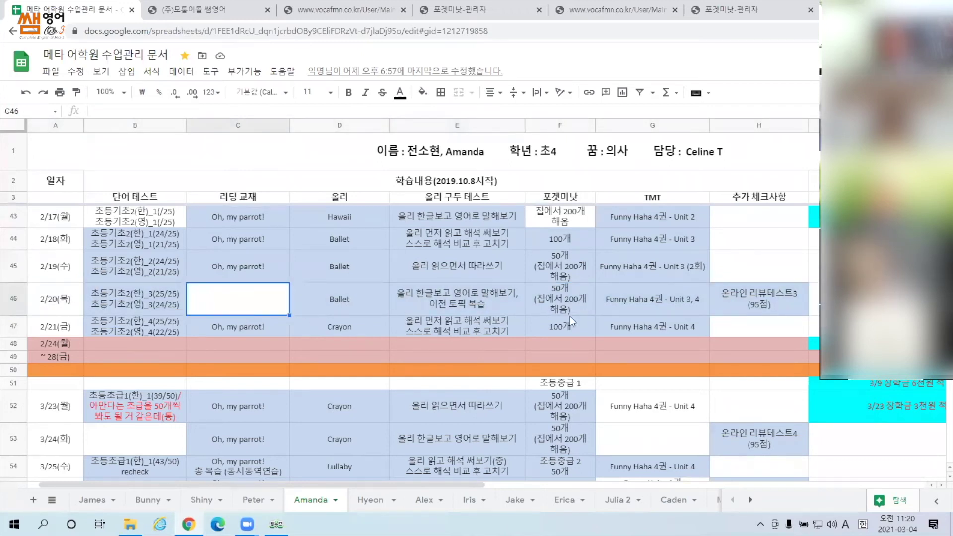
- Check the 2/20 TMT entry and compare the 포켓미낫 entries for 2/20, 2/21 and 3/23
click(666, 297)
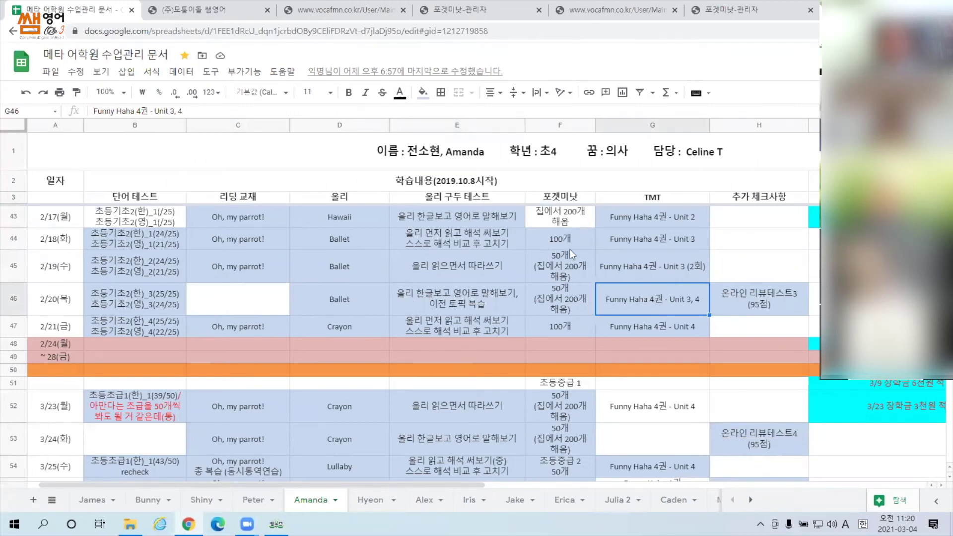
click(565, 300)
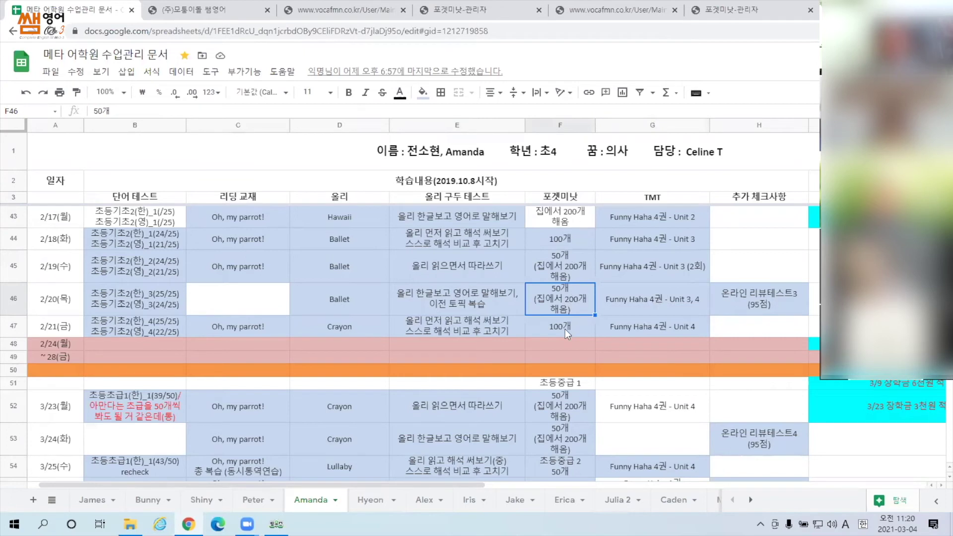
click(565, 329)
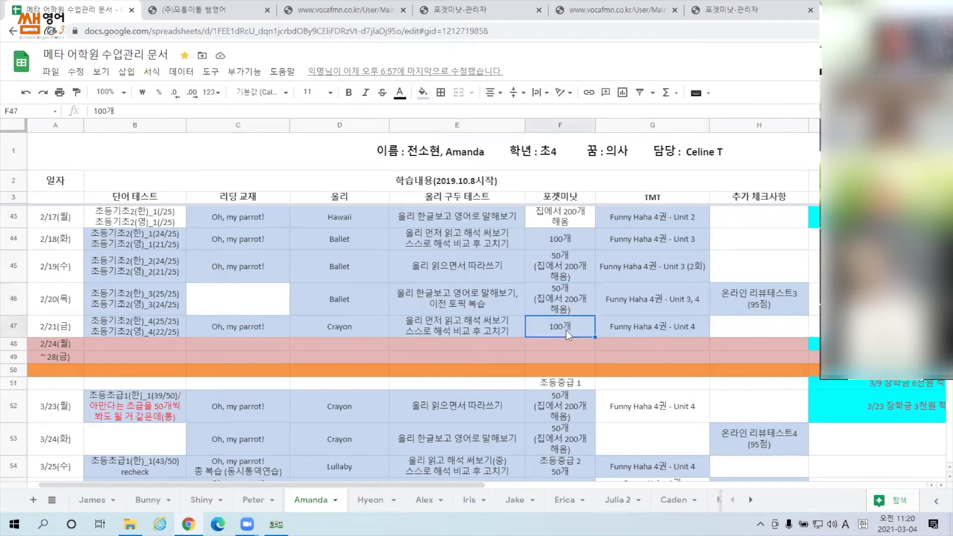
click(561, 409)
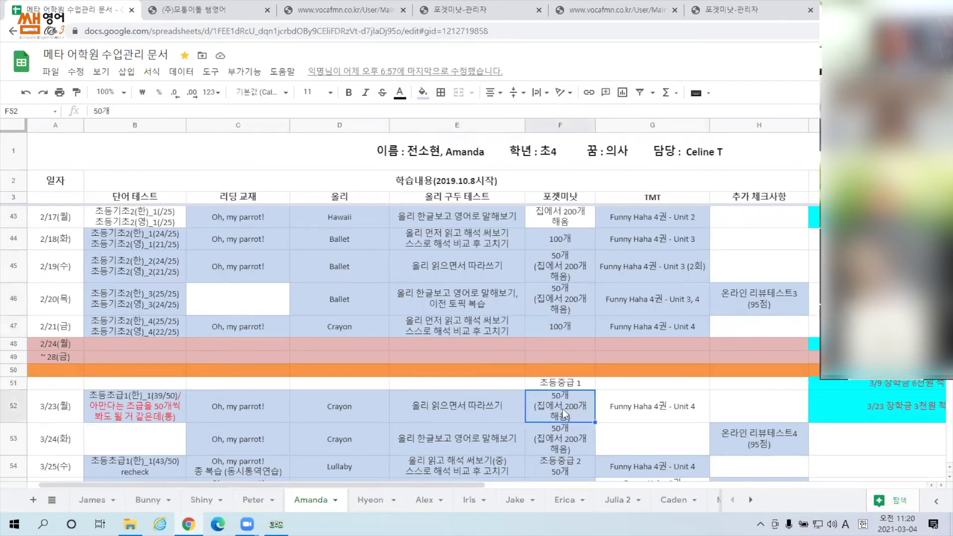
click(565, 327)
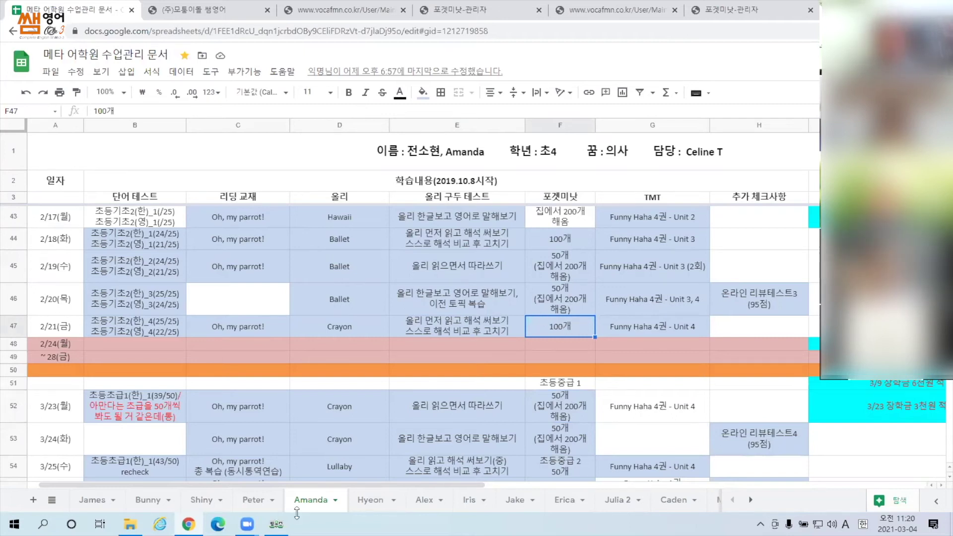
- Check the elementary student's profile heading, and open the study log of the second-year student at 용호중
click(561, 158)
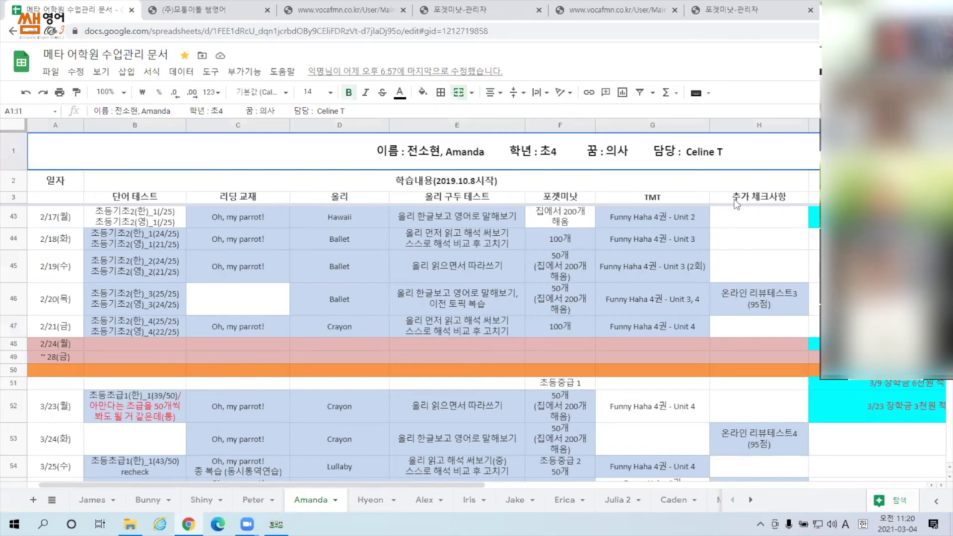
click(753, 501)
click(184, 500)
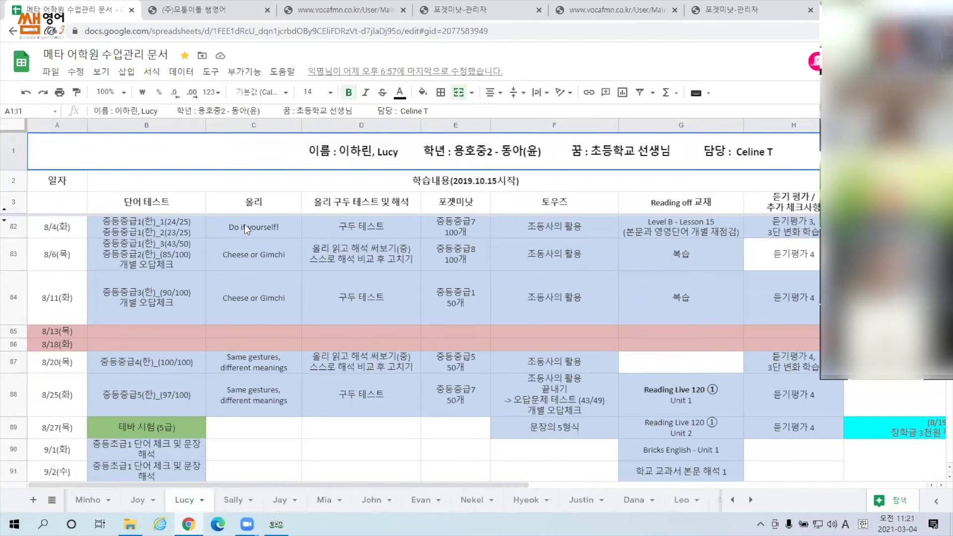
- Review the August log's word test, 올리, 토우즈 and listening test (듣기 평가) columns
click(142, 204)
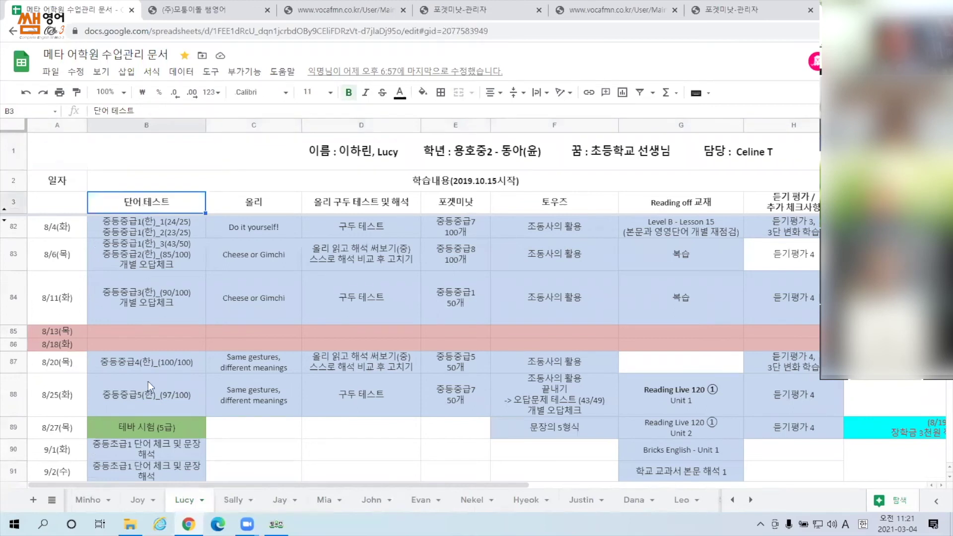
click(262, 226)
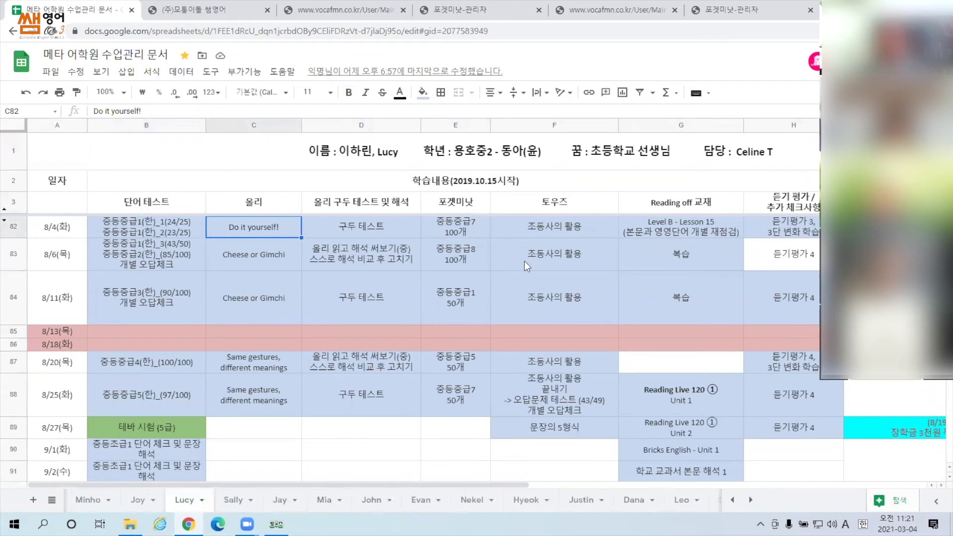
click(558, 227)
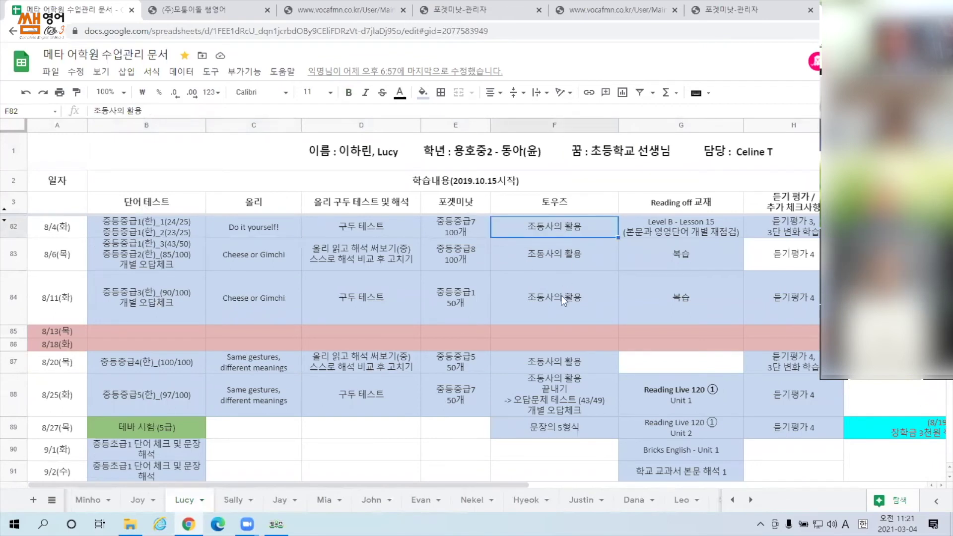
click(586, 313)
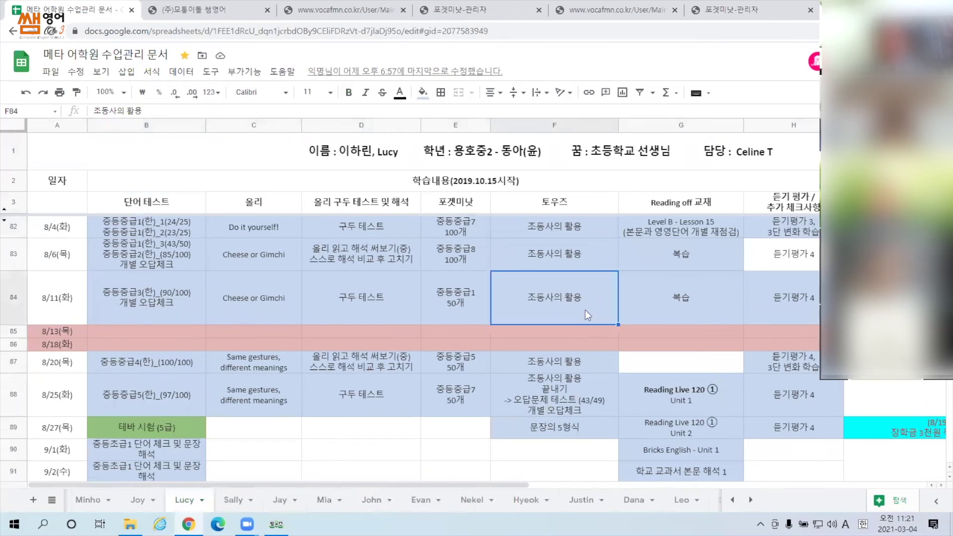
click(803, 126)
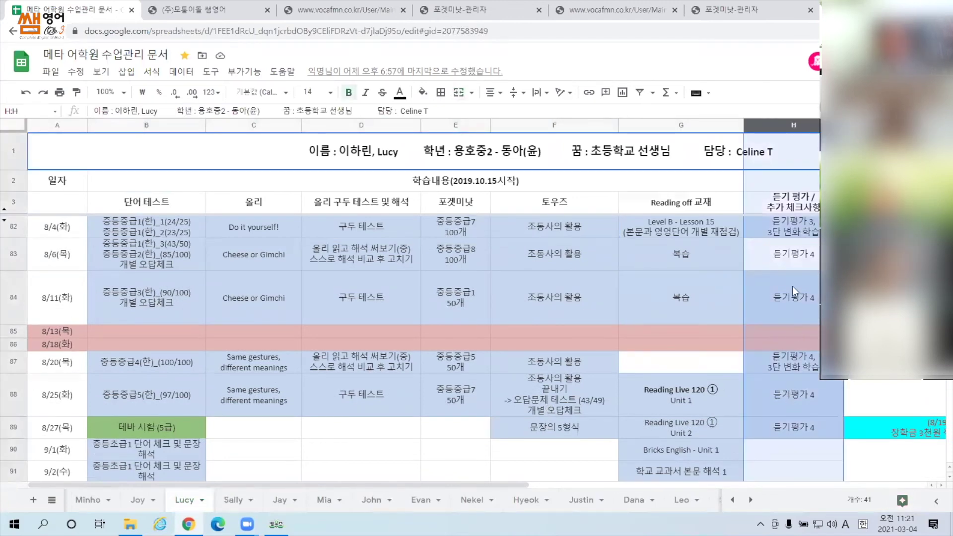
- Switch to the Toes program, return to its start page, and view the 중등학습 and 일반학습 course lists
click(276, 524)
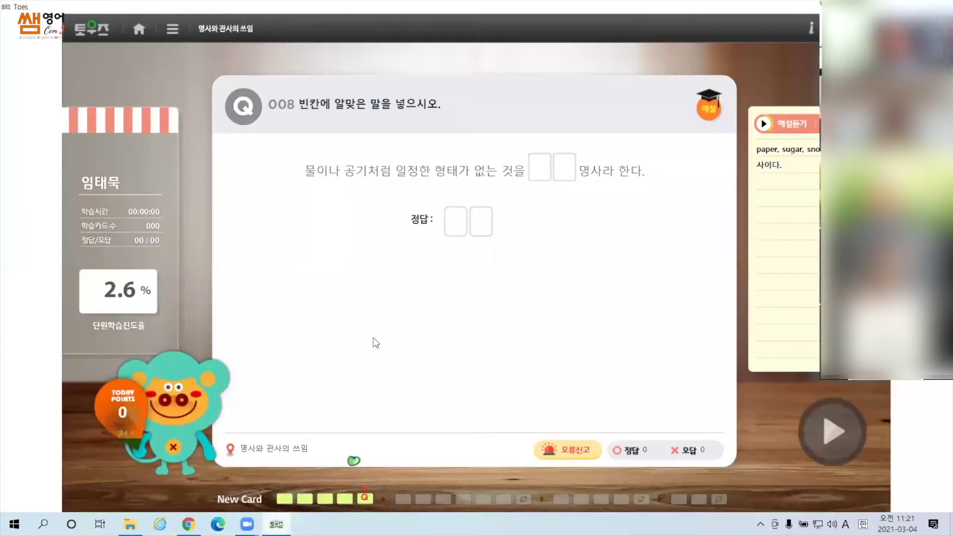
click(172, 29)
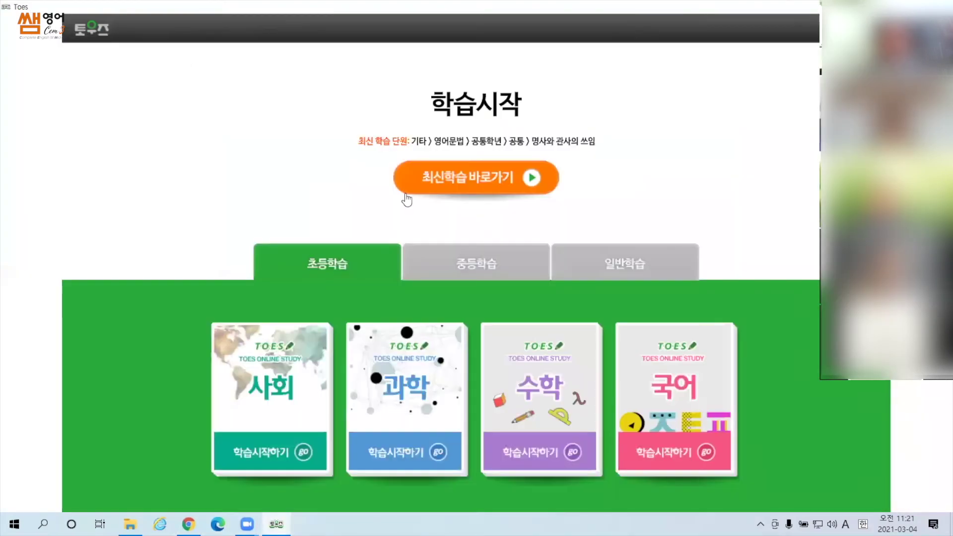
click(474, 266)
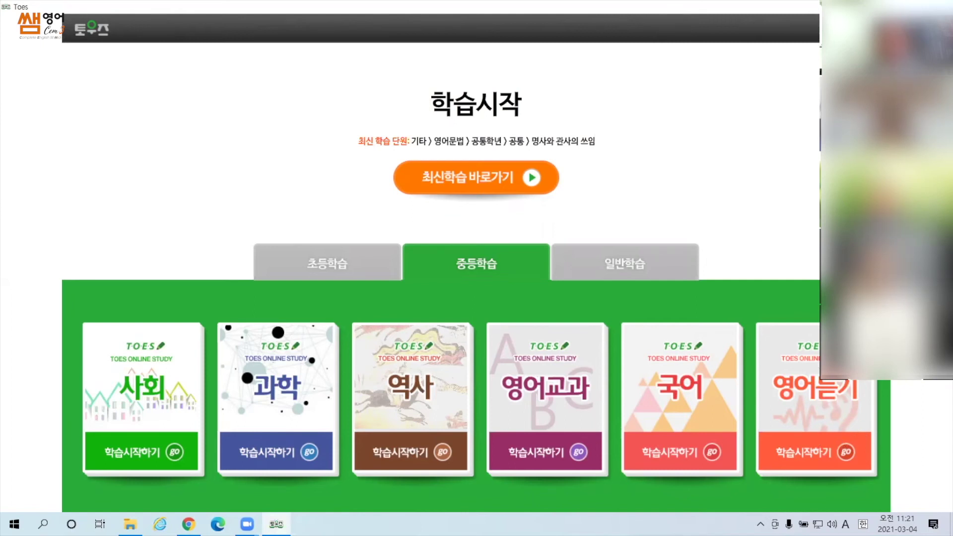
click(637, 266)
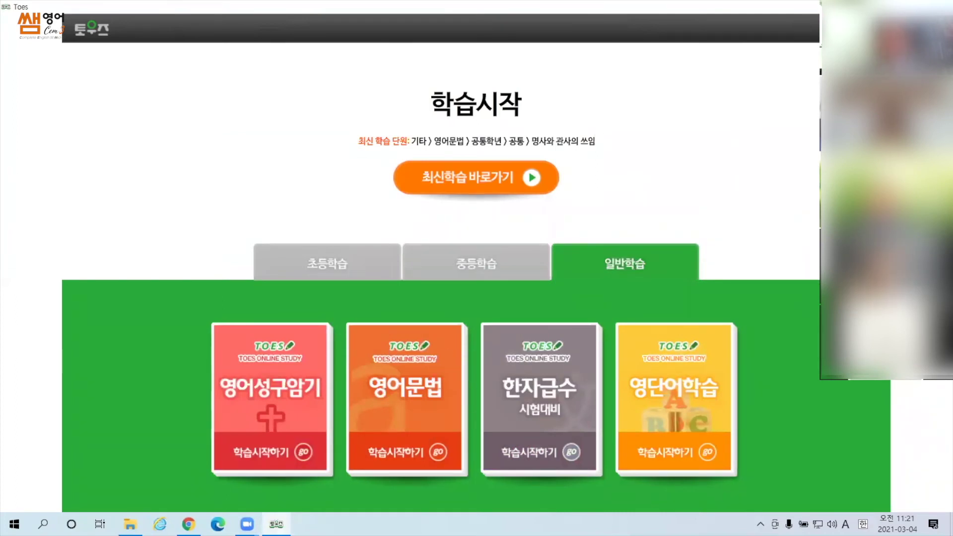
- Return to the spreadsheet and check the 8/11 listening test entry and the 토우즈 entries for 8/11 and 8/25
key(alt+Tab)
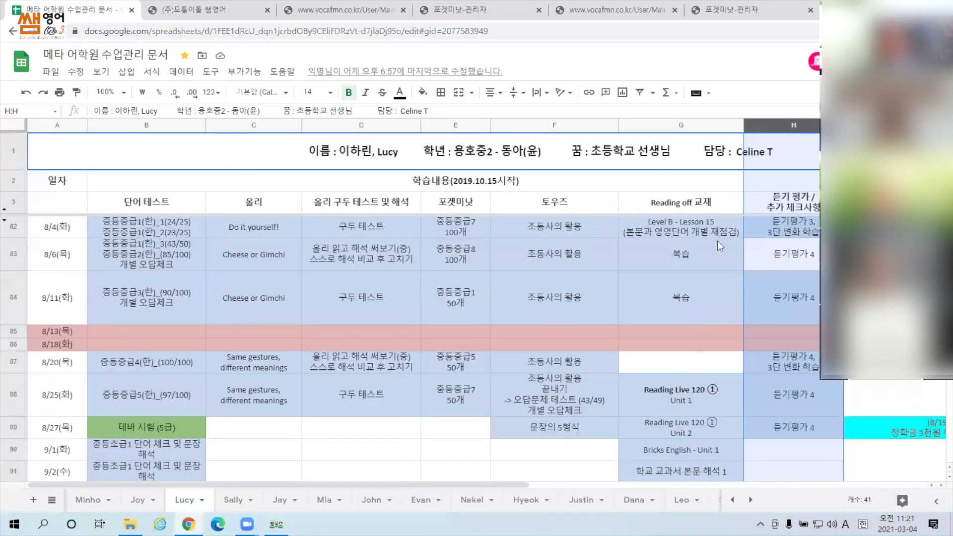
click(774, 275)
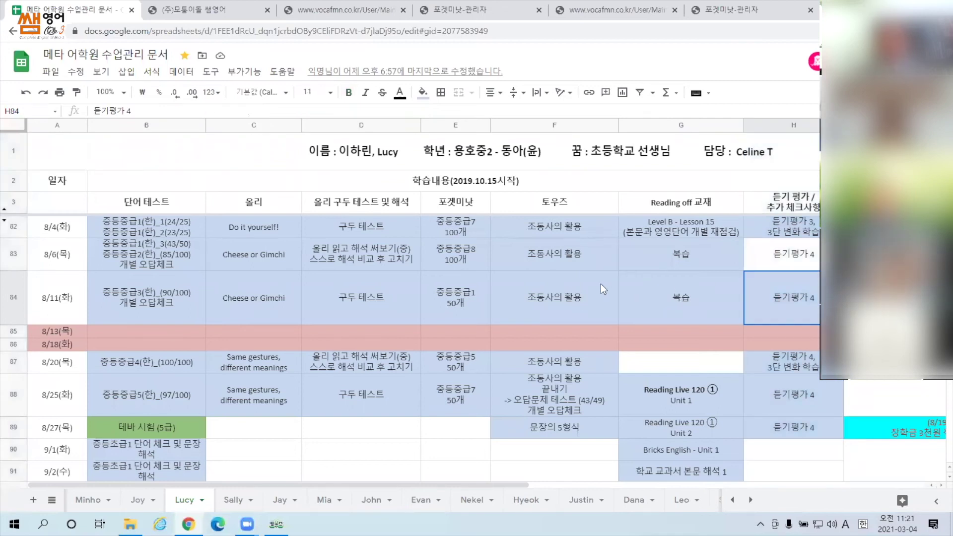
click(559, 286)
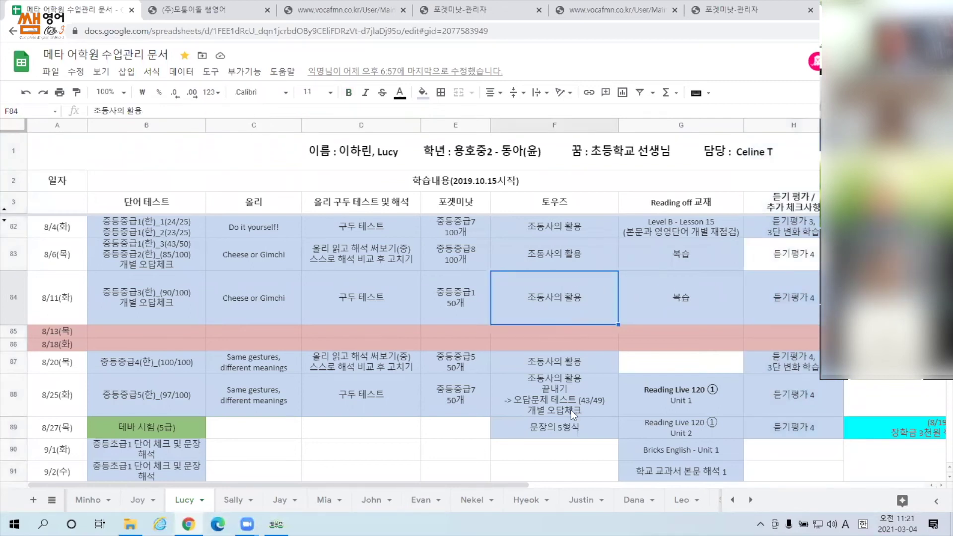
scroll(556, 310, down, 2)
click(556, 297)
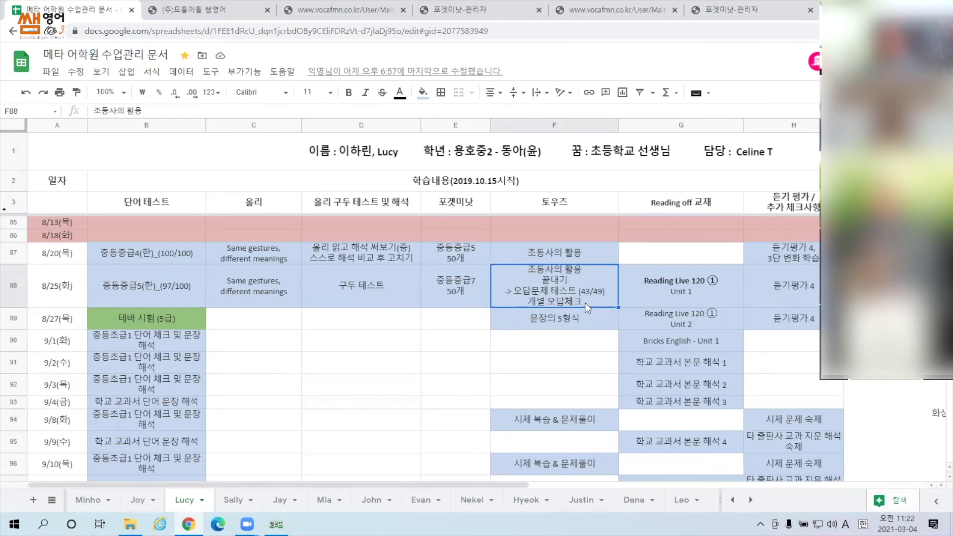
- Compare the 토우즈 entries for 8/25 and 8/27 under the column's heading
scroll(585, 303, up, 3)
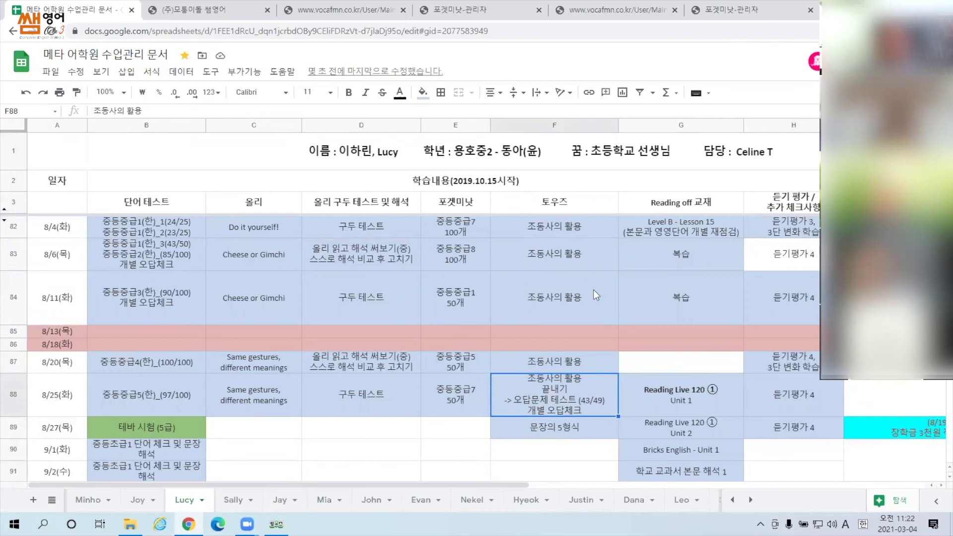
scroll(576, 394, down, 2)
click(577, 377)
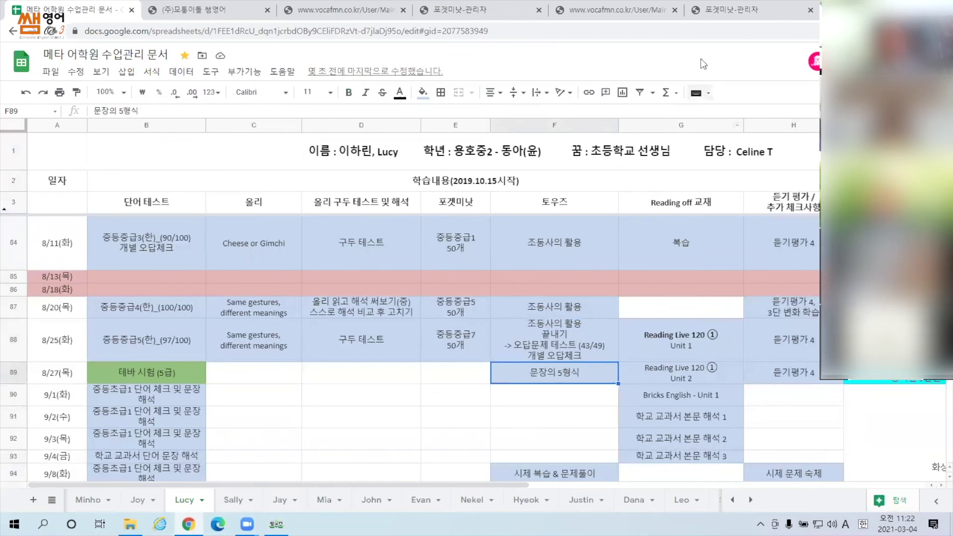
click(562, 352)
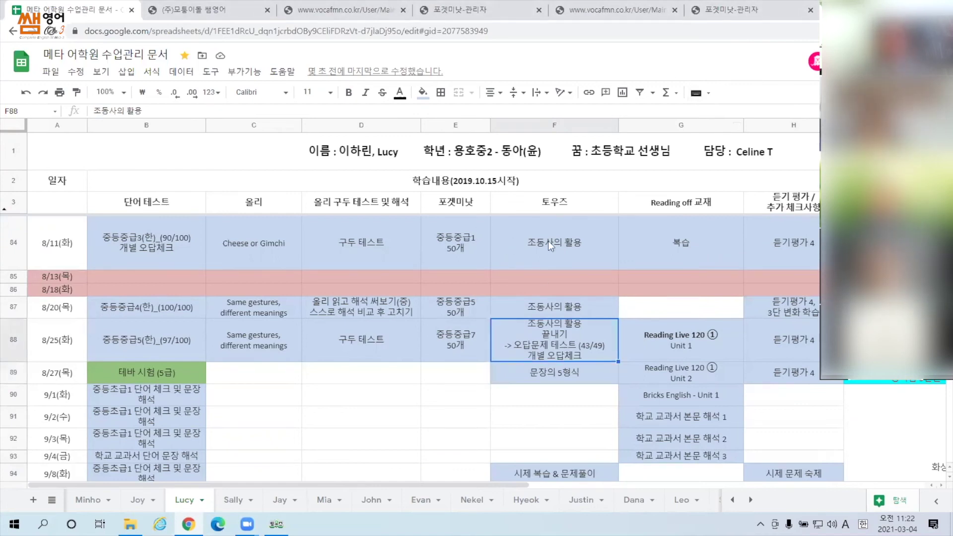
click(554, 202)
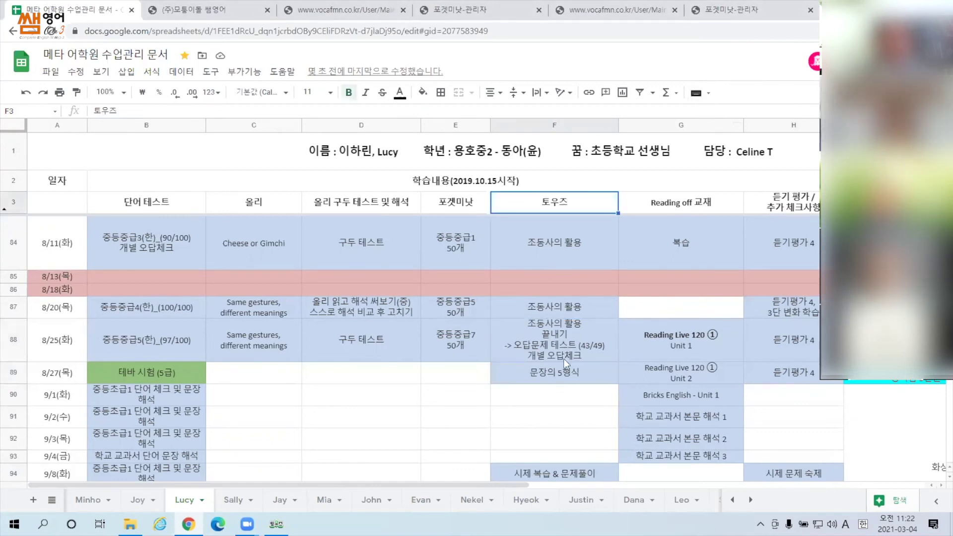
- Switch to the 포켓미낫 manager's word test (단어테스트) page and view its search form and result lists
click(703, 18)
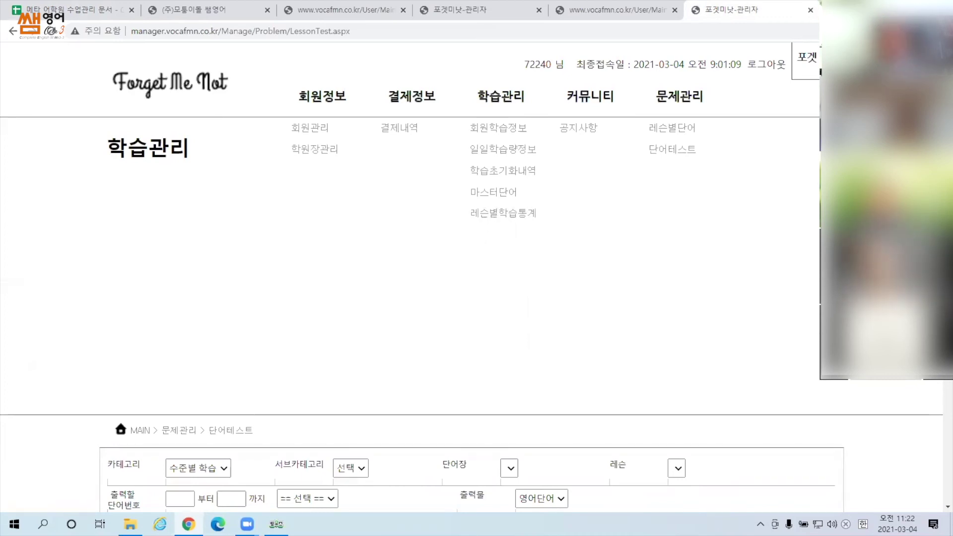
scroll(902, 384, down, 1)
scroll(902, 385, down, 3)
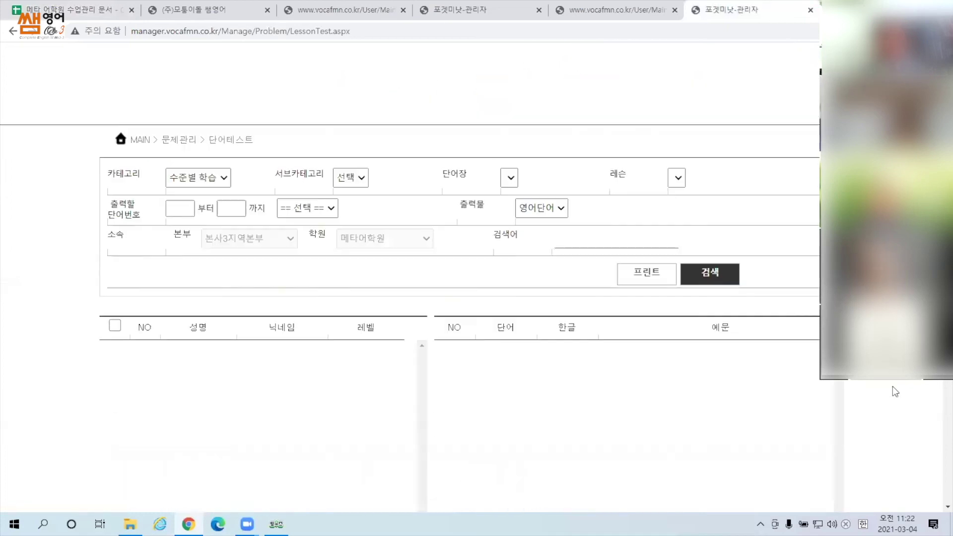
- Switch to the 쌤영어 company site and open the TOES website from it
scroll(903, 385, up, 4)
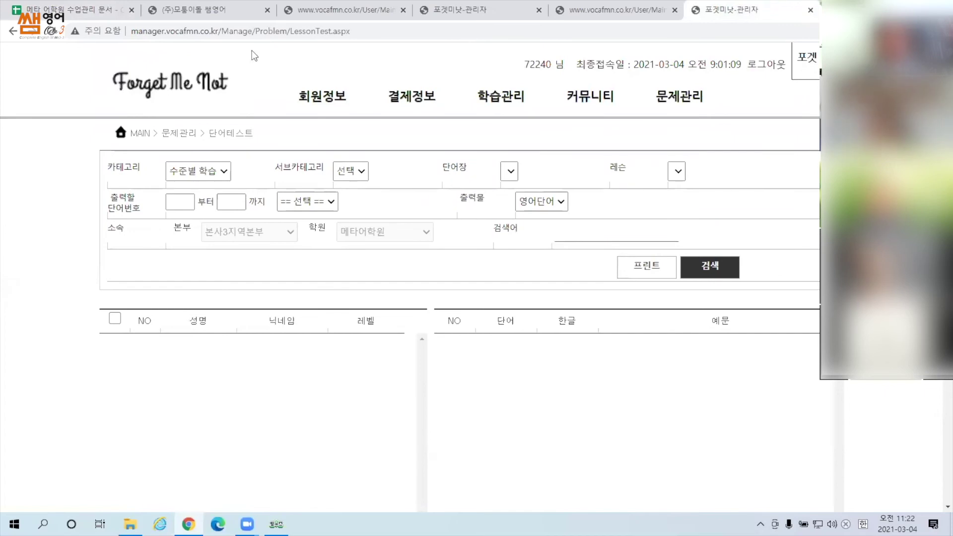
click(207, 12)
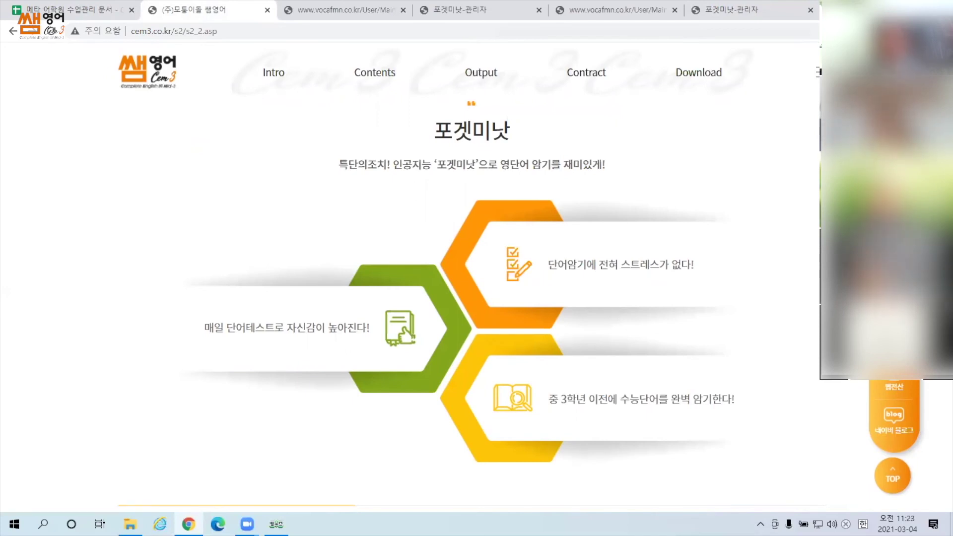
click(620, 265)
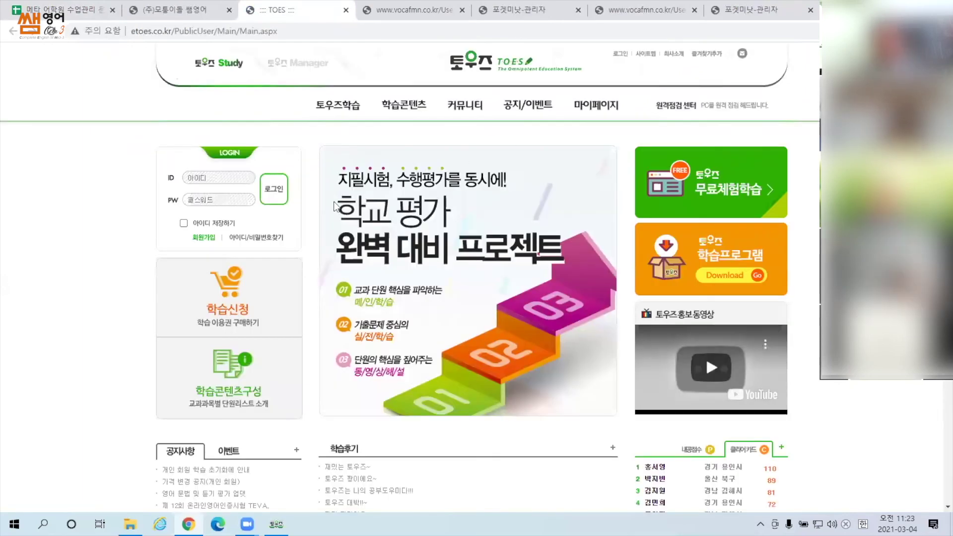
- Log in to TOES with the academy's saved ID and the account password
click(217, 174)
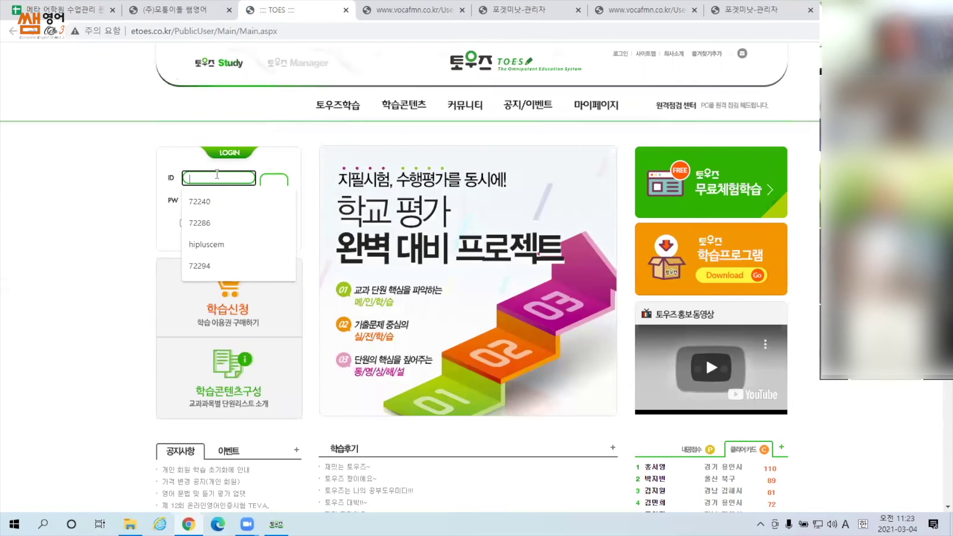
key(Down)
key(Return)
key(Tab)
text(****)
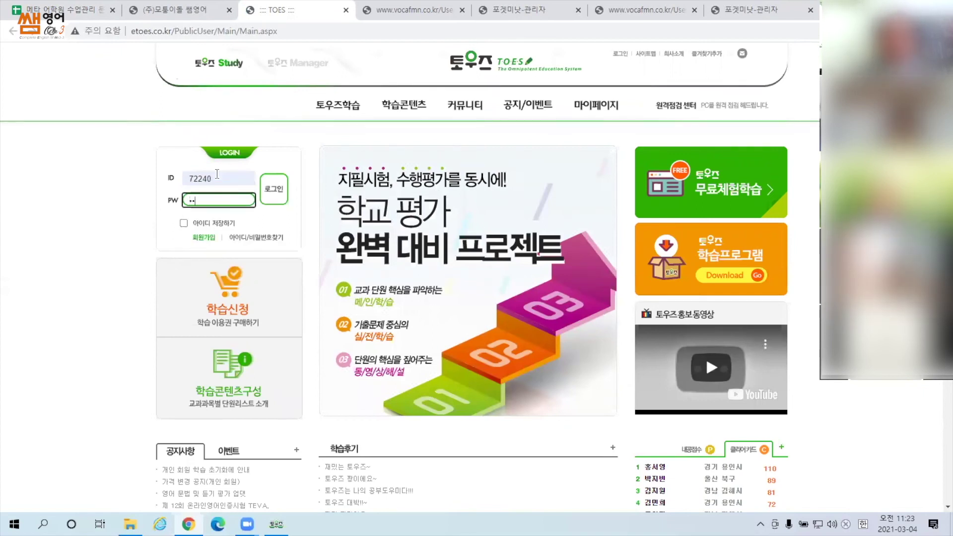
key(Return)
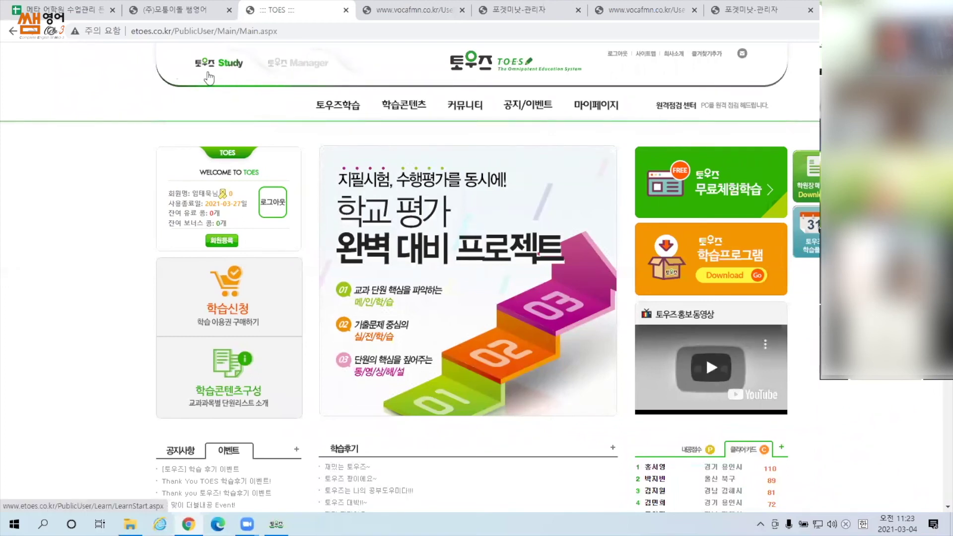
- Open the TOES manager site's study progress page (학습진도) and search the records from 2021-03-01 to 2021-03-04
click(301, 63)
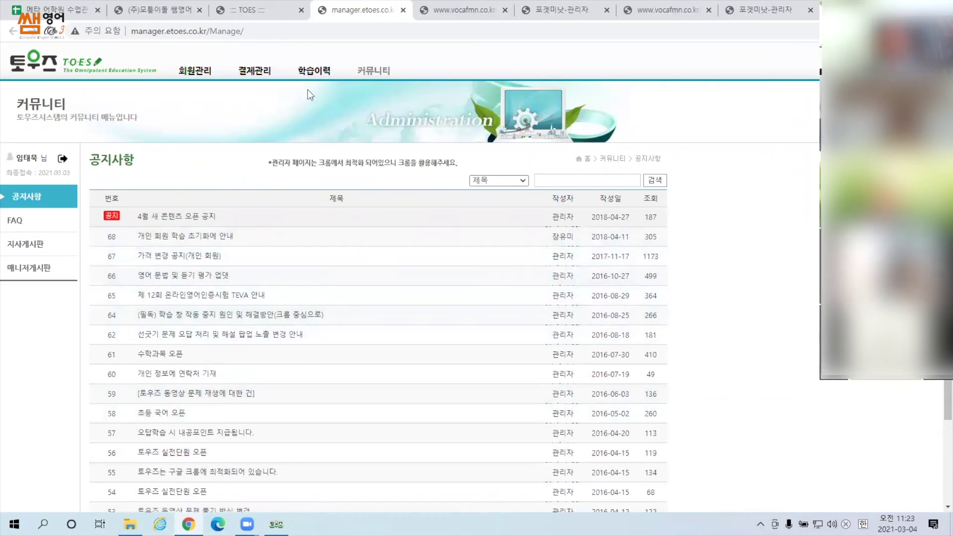
mouse_move(320, 74)
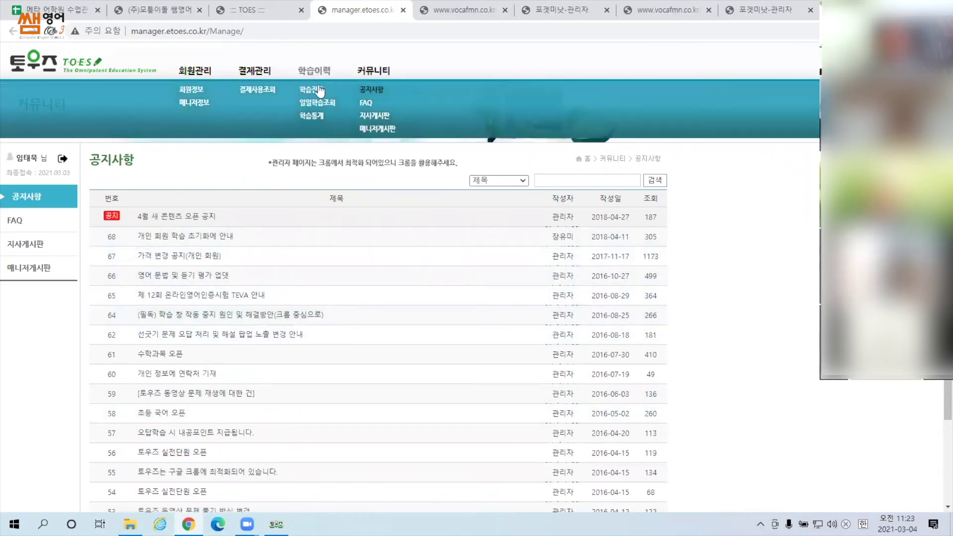
click(321, 91)
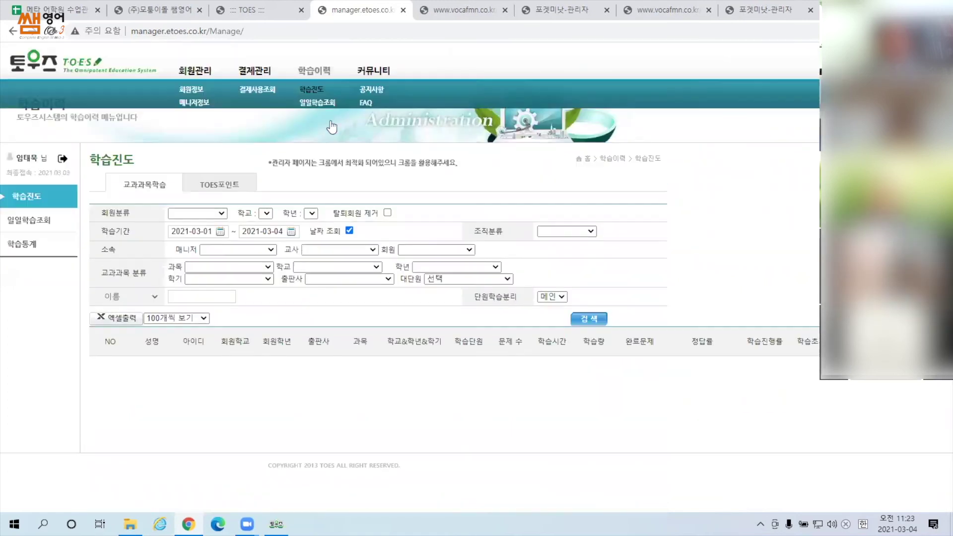
click(595, 316)
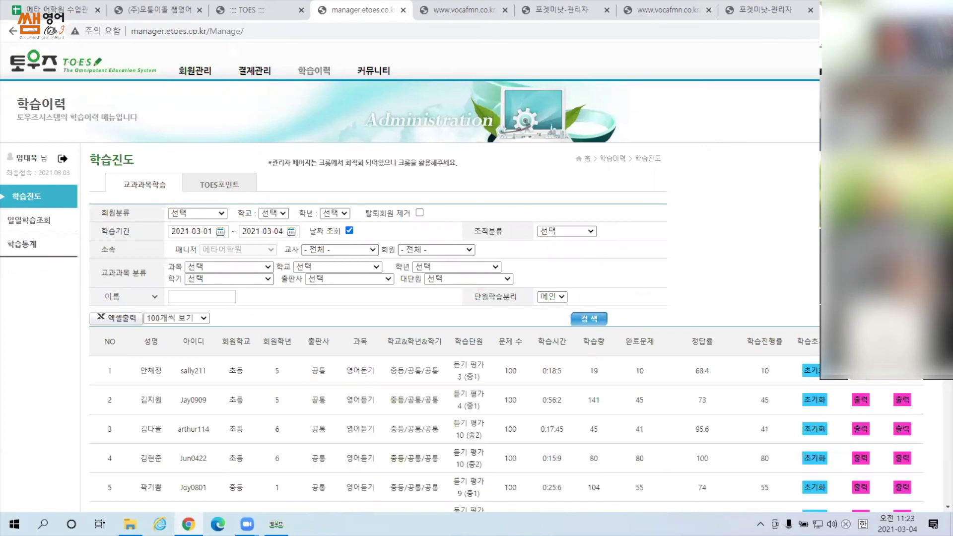
- Examine the first student's progress row, including the subject, study unit, number of questions and correct-answer rate (정답률)
scroll(253, 369, down, 1)
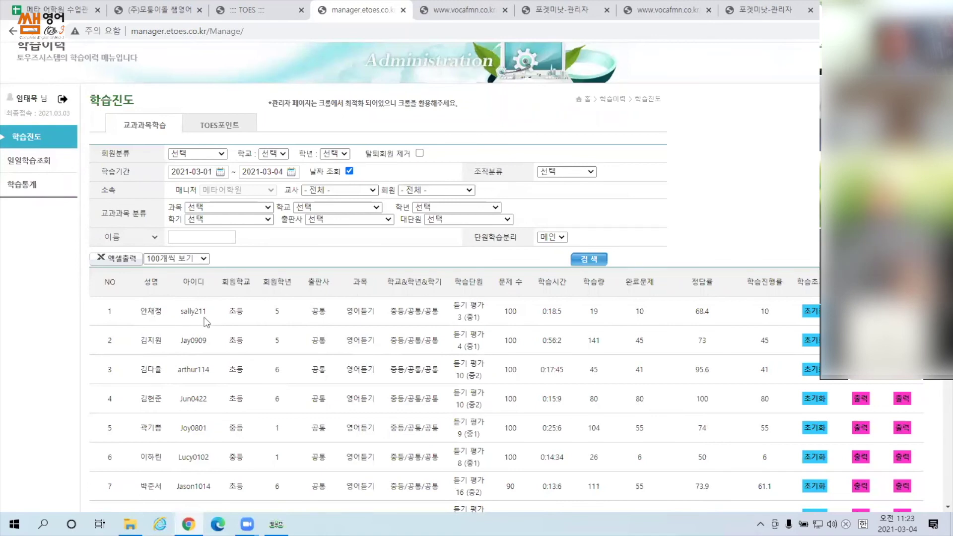
drag(346, 311, 377, 318)
click(382, 316)
click(530, 317)
drag(635, 316, 707, 314)
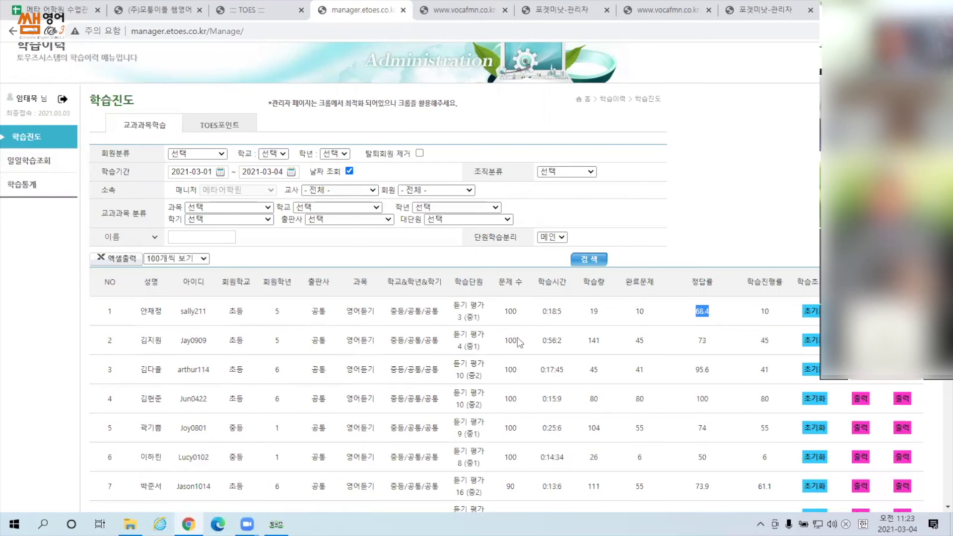
scroll(516, 338, down, 2)
scroll(518, 338, up, 2)
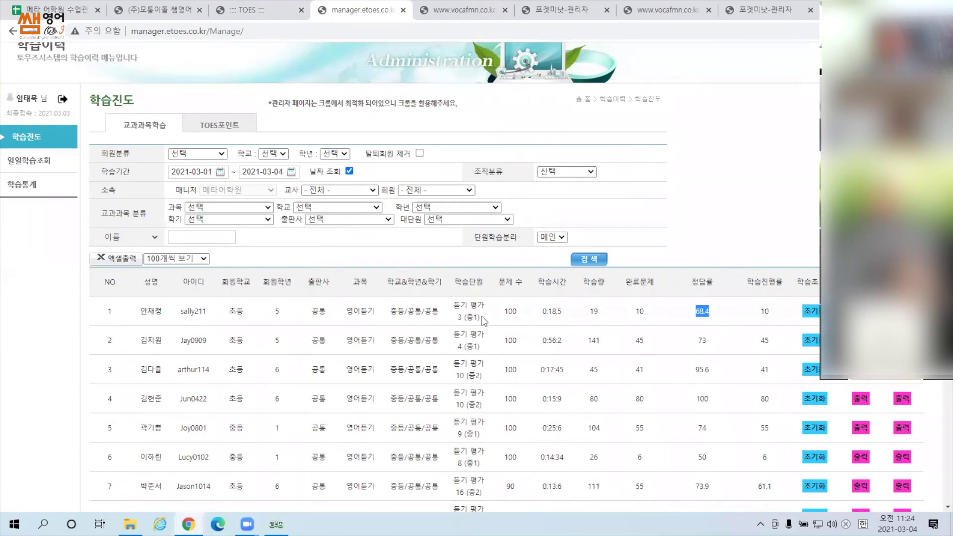
drag(461, 306, 474, 313)
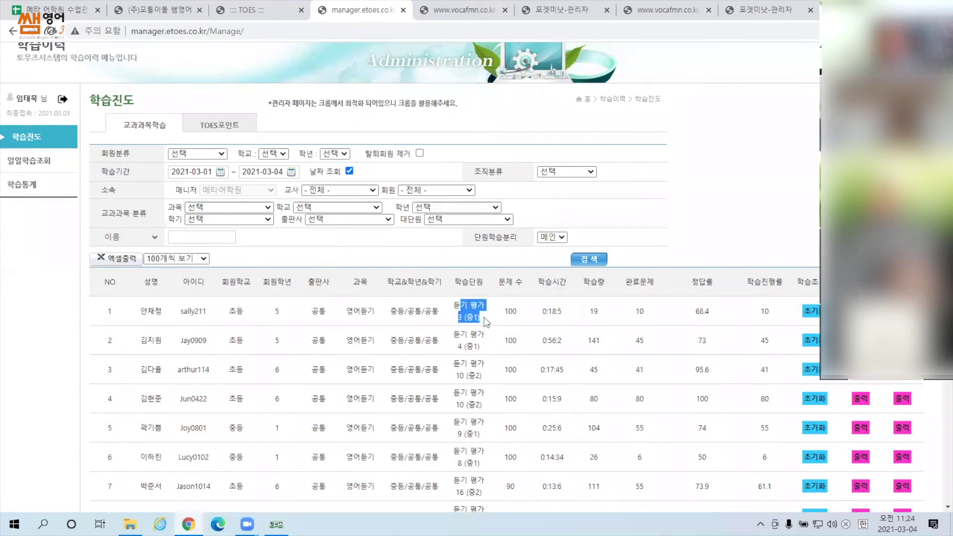
click(485, 317)
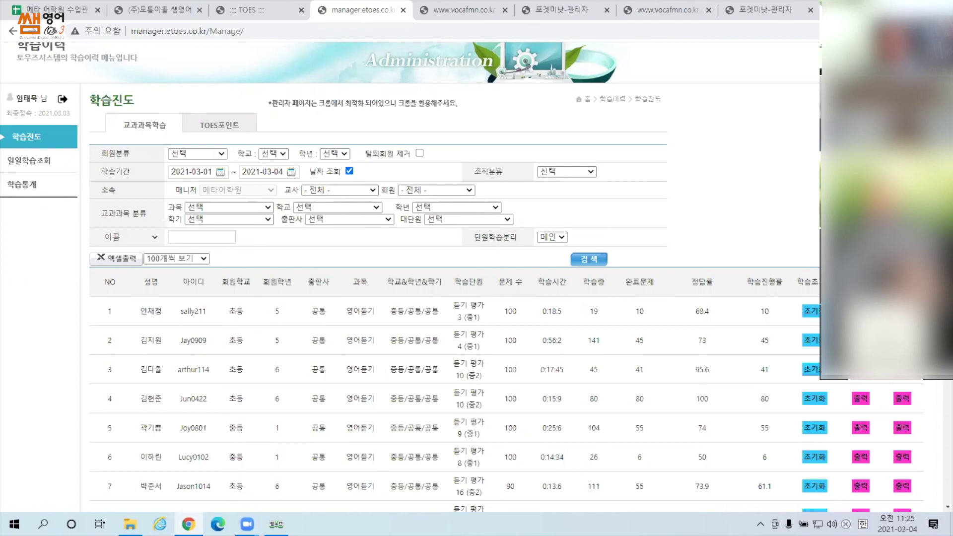
- Switch to File Explorer and open the 토우즈 프린트 image from the 광주교육 folder on the Desktop
mouse_move(130, 524)
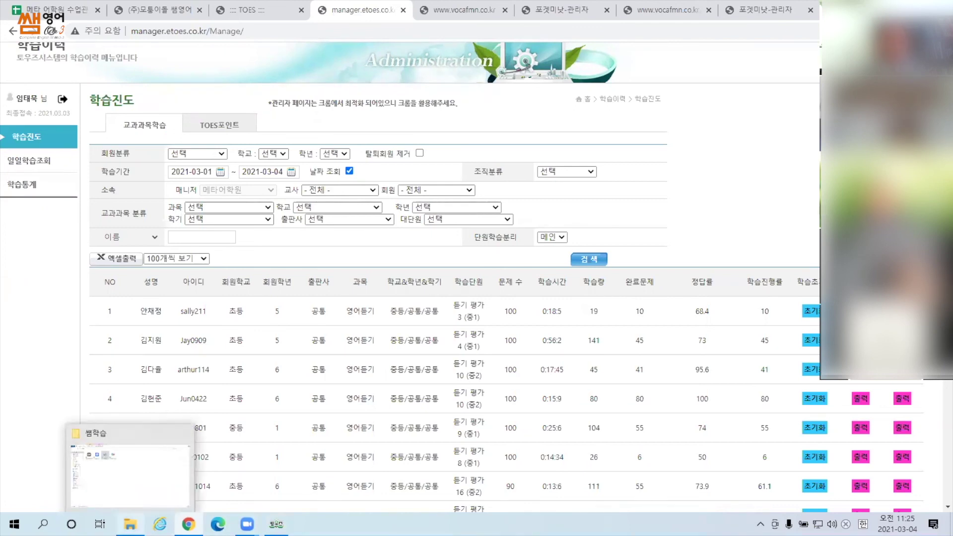
click(145, 478)
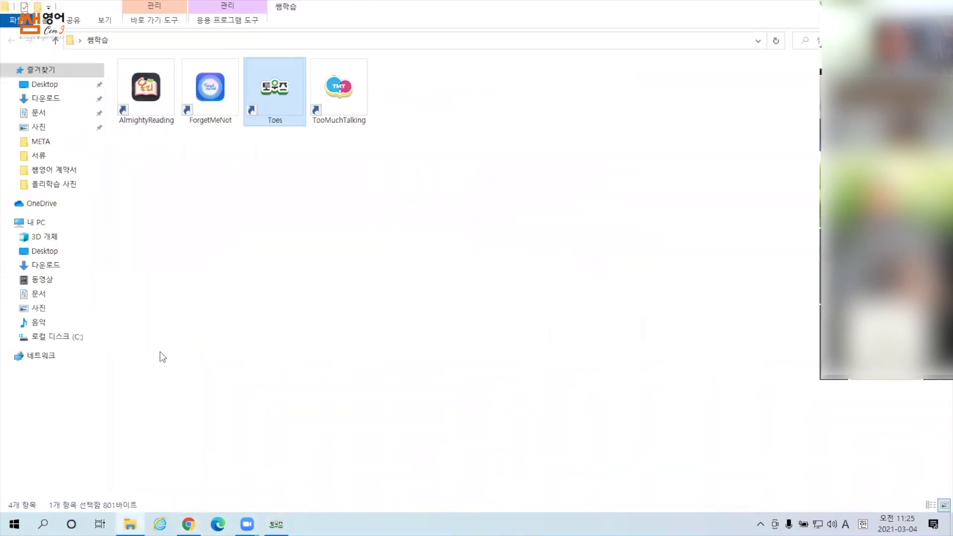
click(48, 82)
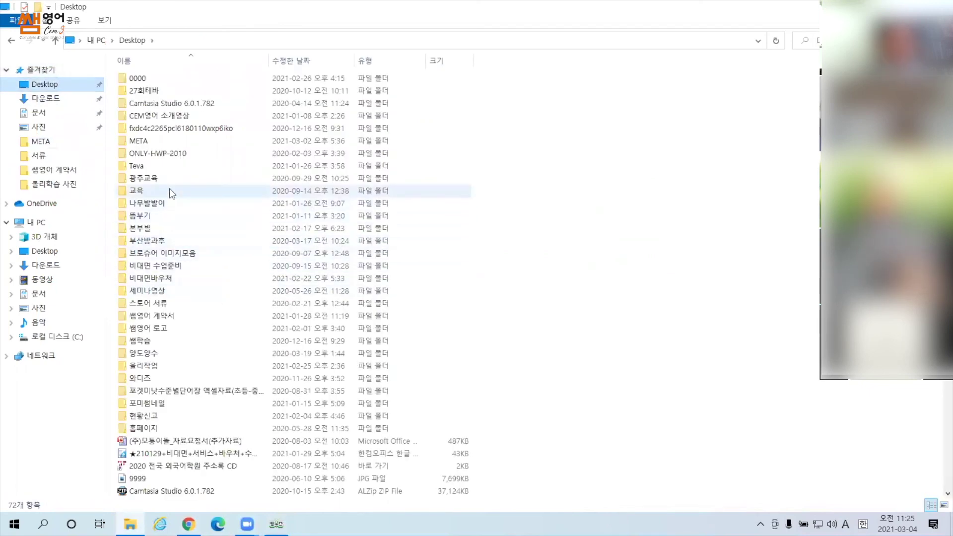
double_click(174, 180)
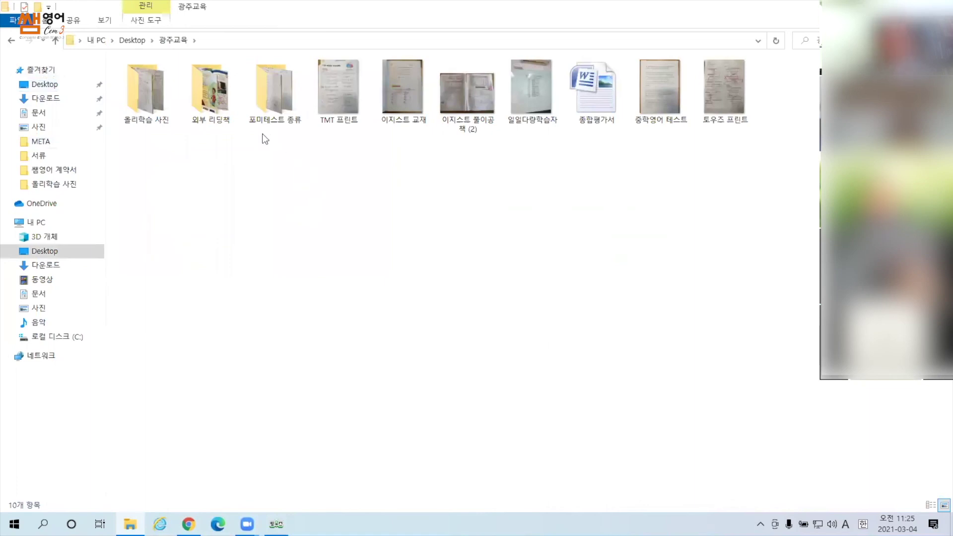
click(733, 96)
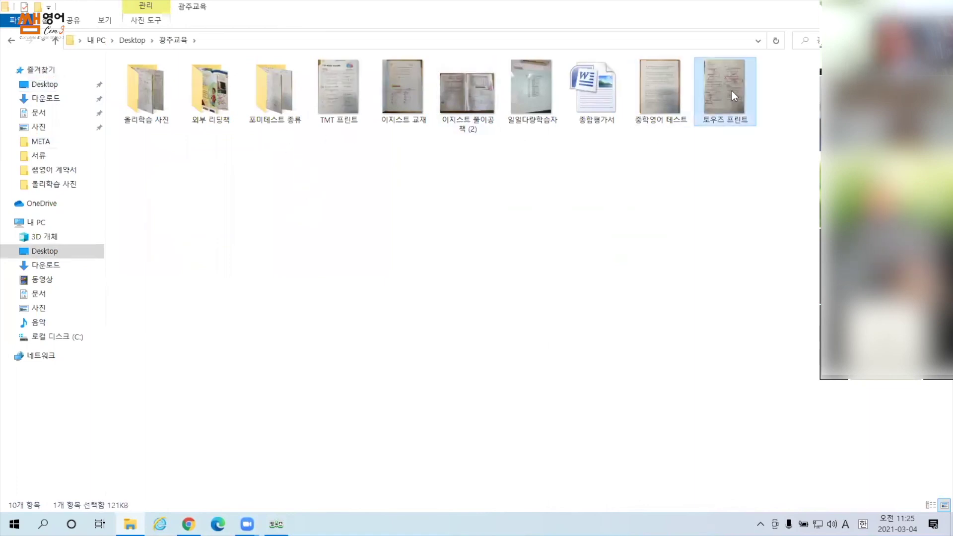
double_click(733, 94)
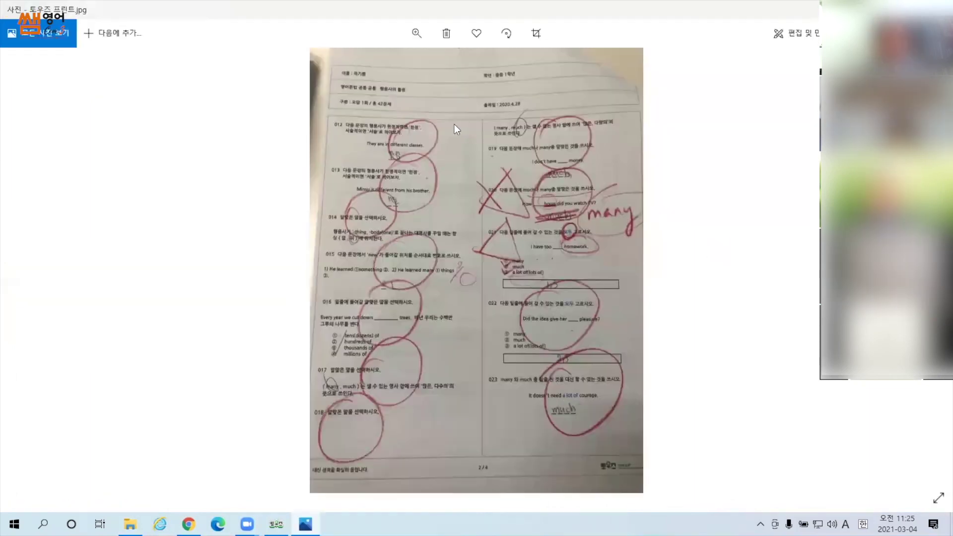
- Enlarge the 토우즈 프린트 worksheet photo and examine its header and the marked answers to questions 012 to 023
click(419, 34)
click(380, 65)
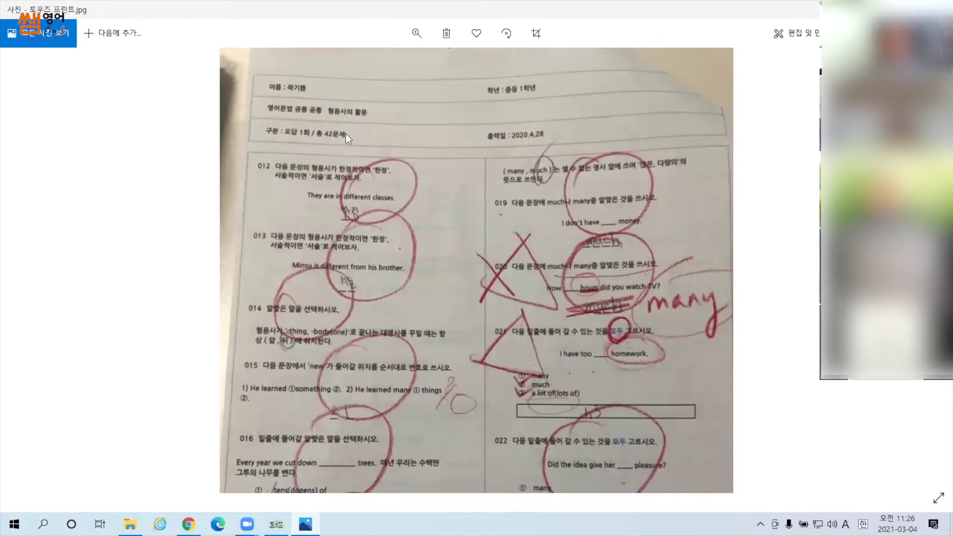
scroll(498, 219, down, 1)
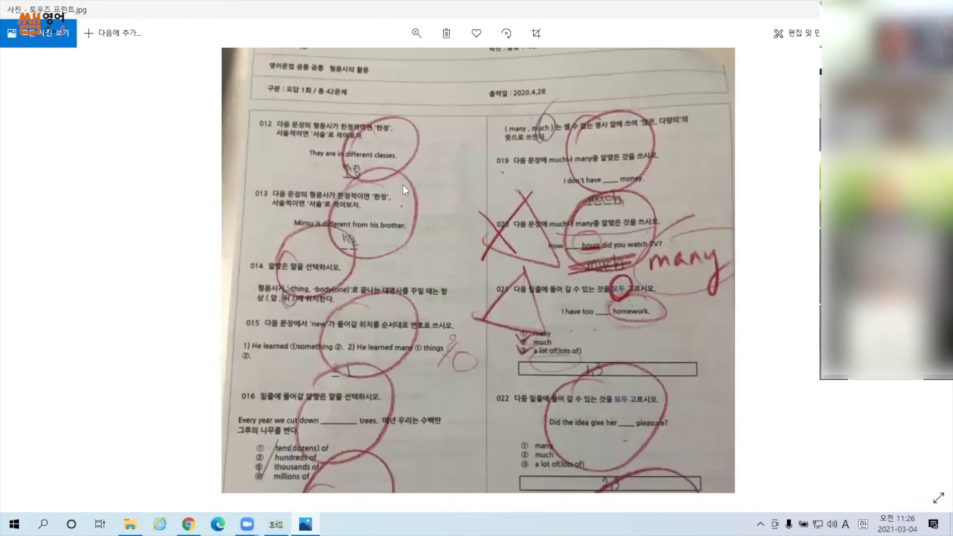
scroll(399, 233, down, 1)
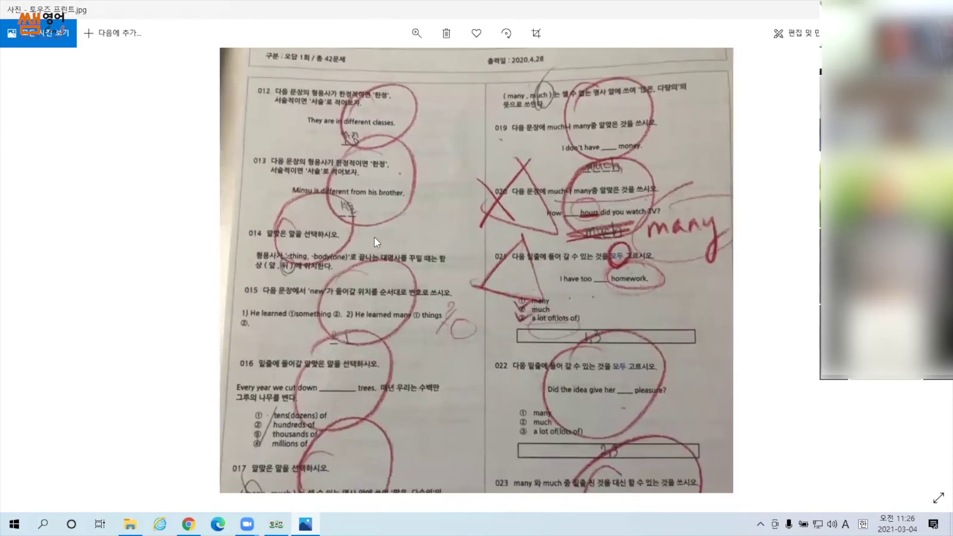
scroll(471, 347, down, 2)
scroll(356, 117, up, 2)
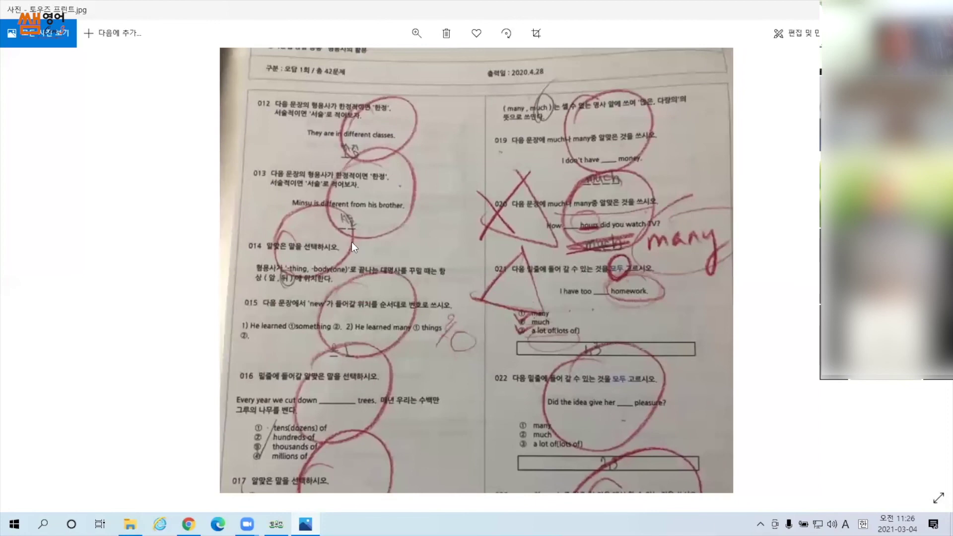
scroll(399, 251, down, 2)
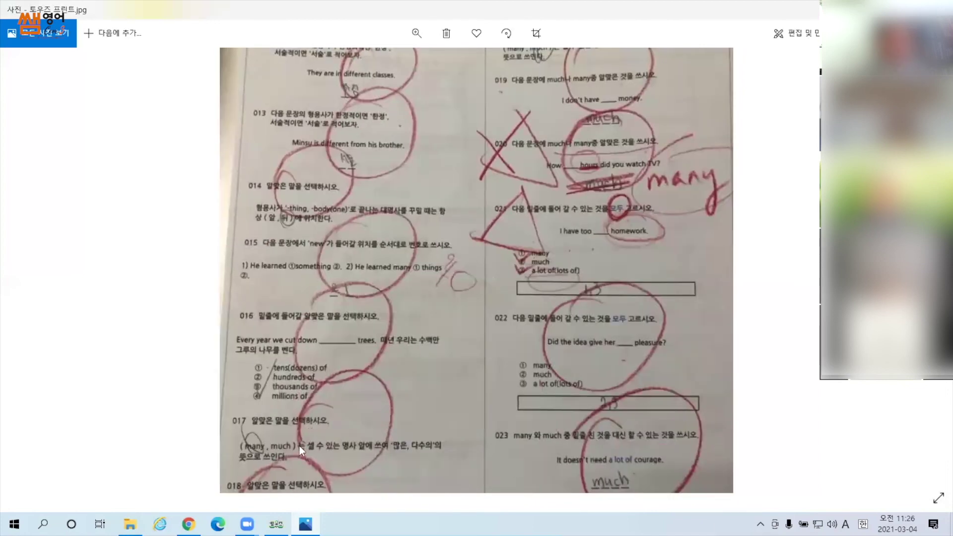
scroll(516, 368, up, 3)
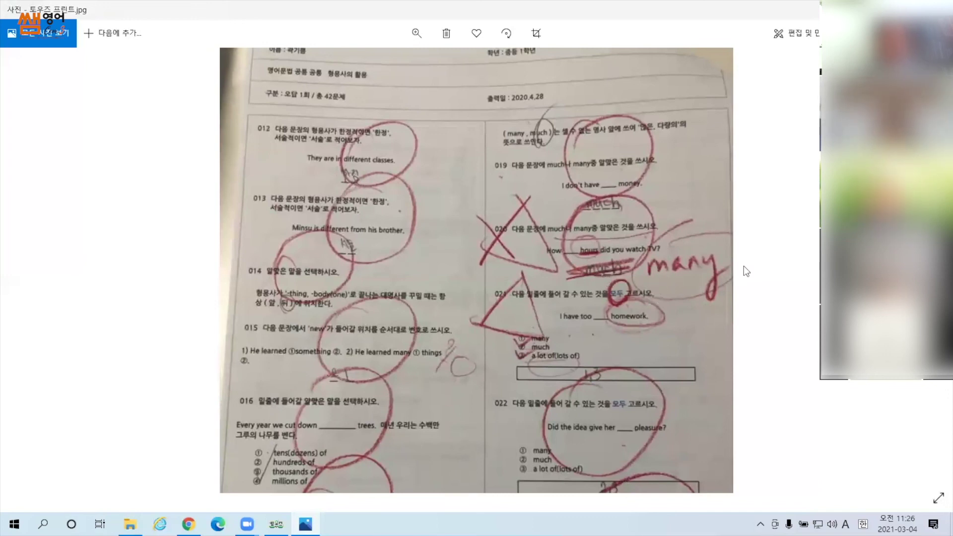
scroll(591, 323, down, 4)
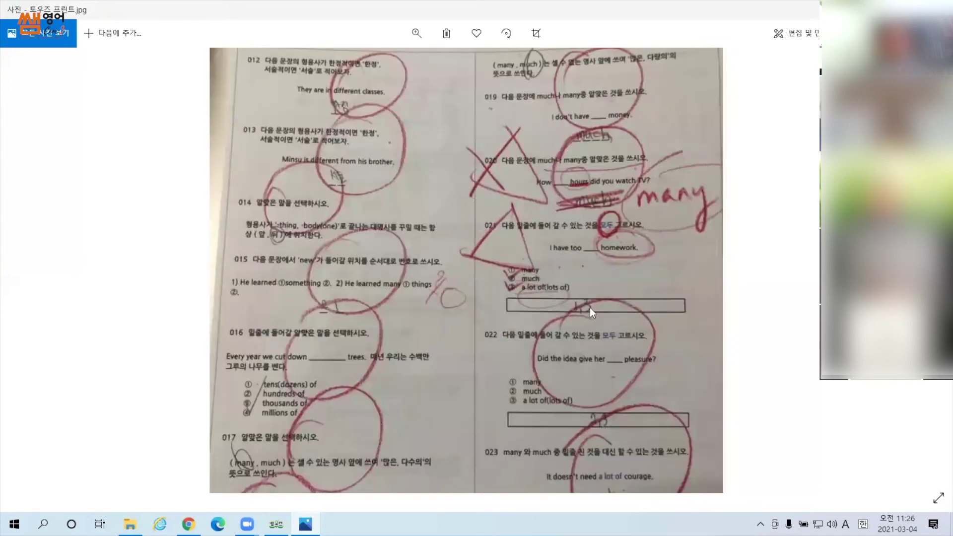
scroll(459, 296, up, 3)
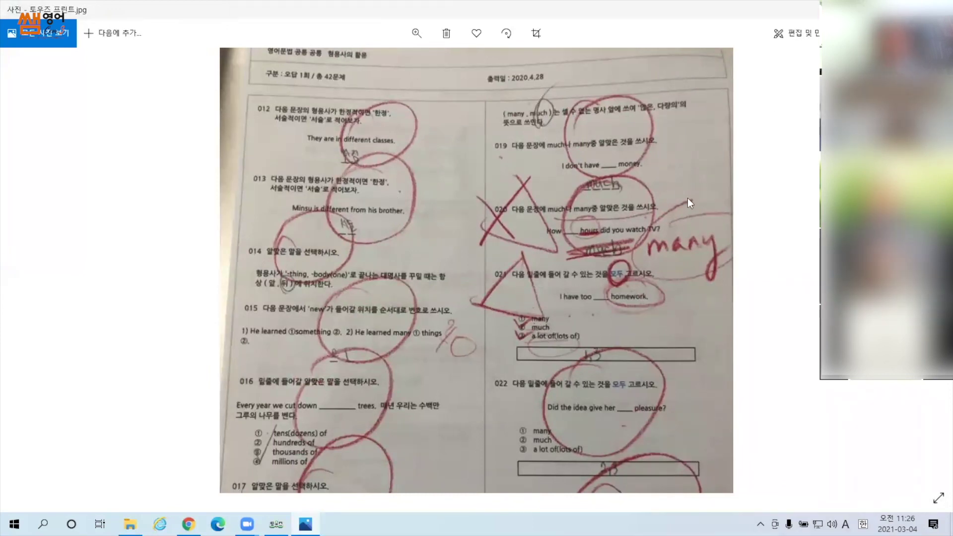
- Return to the TOES manager site and view the daily study records (일일학습조회) for March 2021
key(alt+F4)
key(alt+Tab)
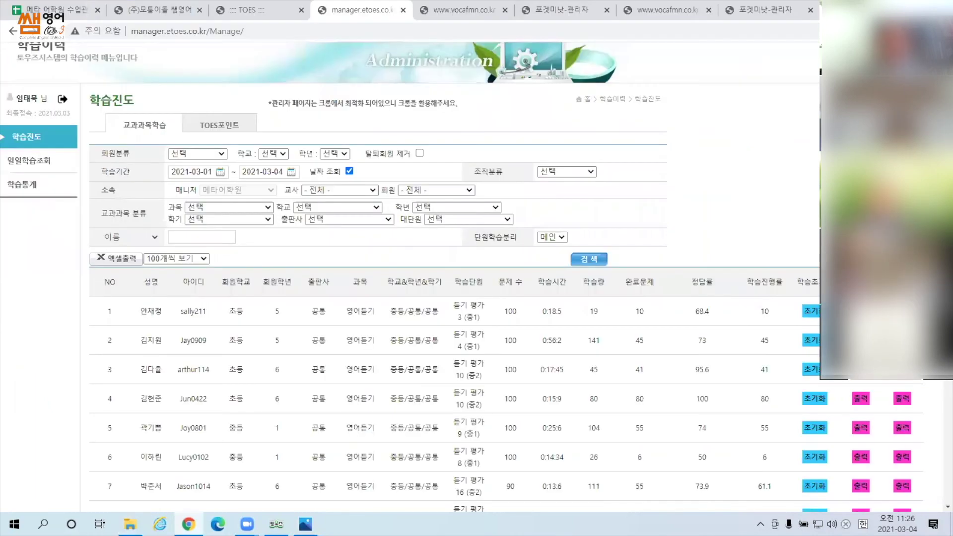
scroll(483, 205, up, 1)
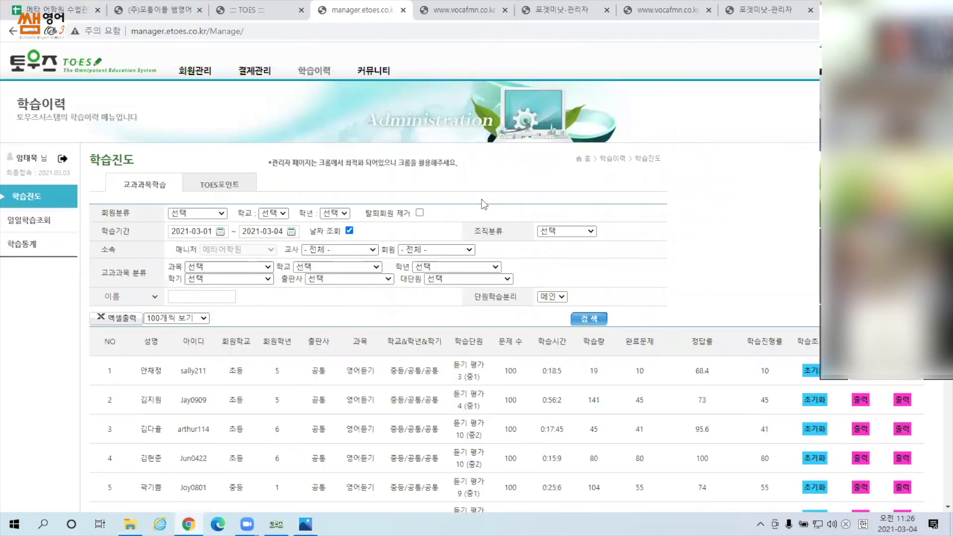
mouse_move(314, 74)
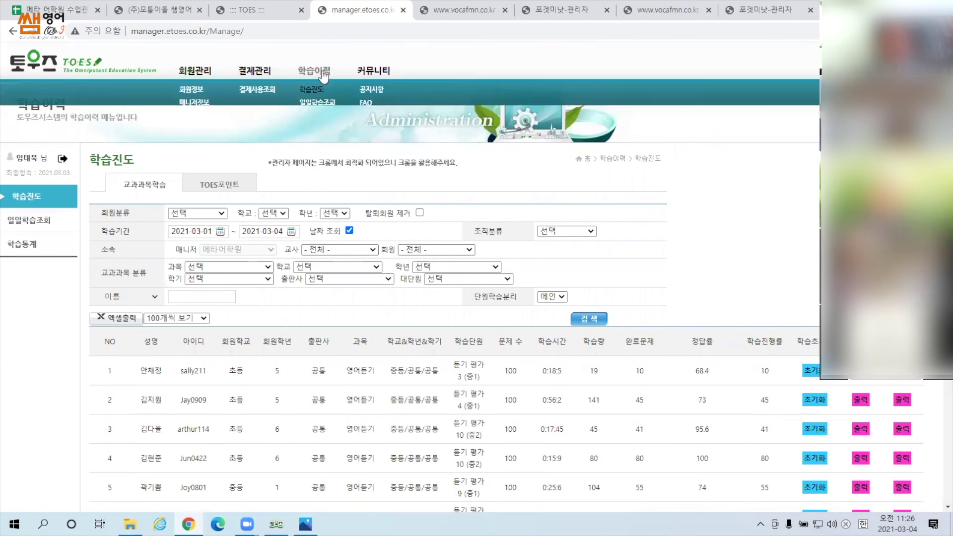
click(334, 110)
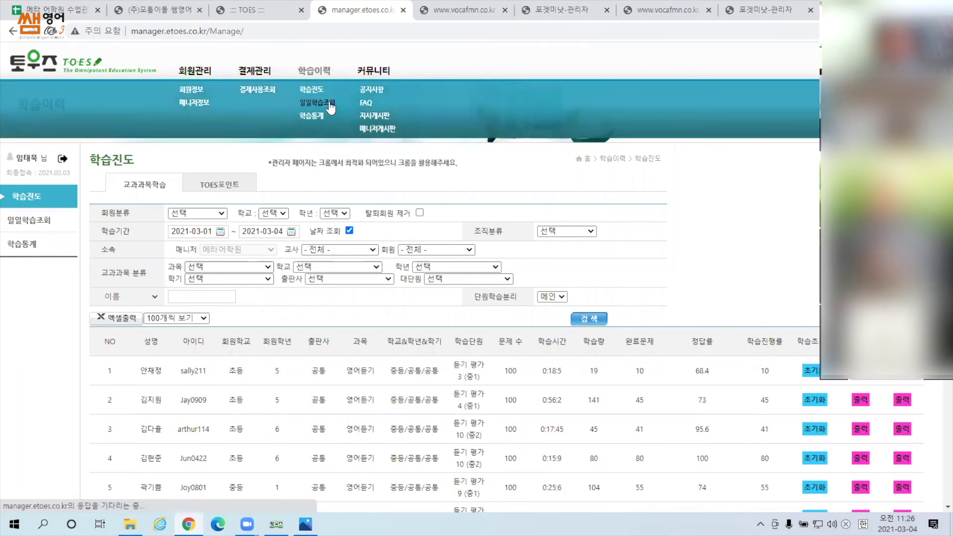
scroll(298, 272, down, 3)
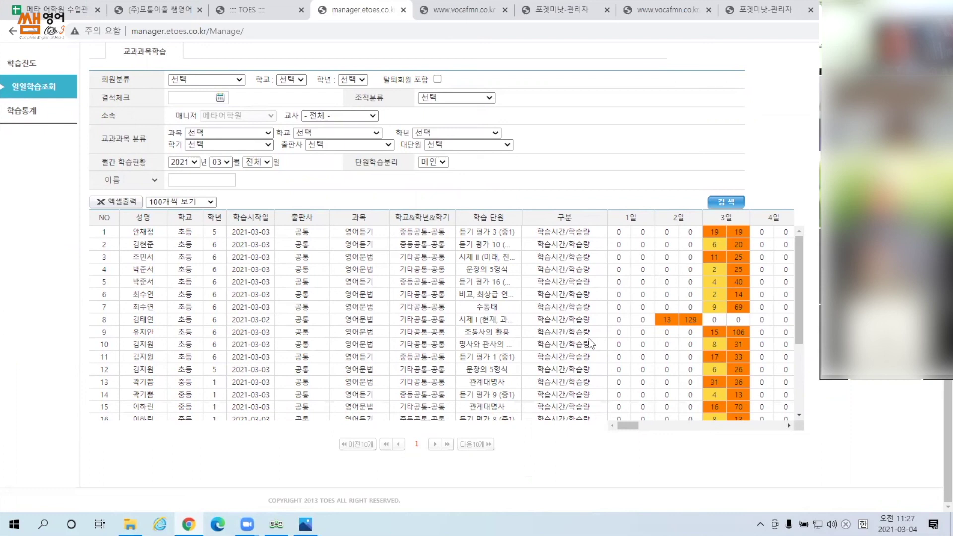
scroll(443, 181, up, 3)
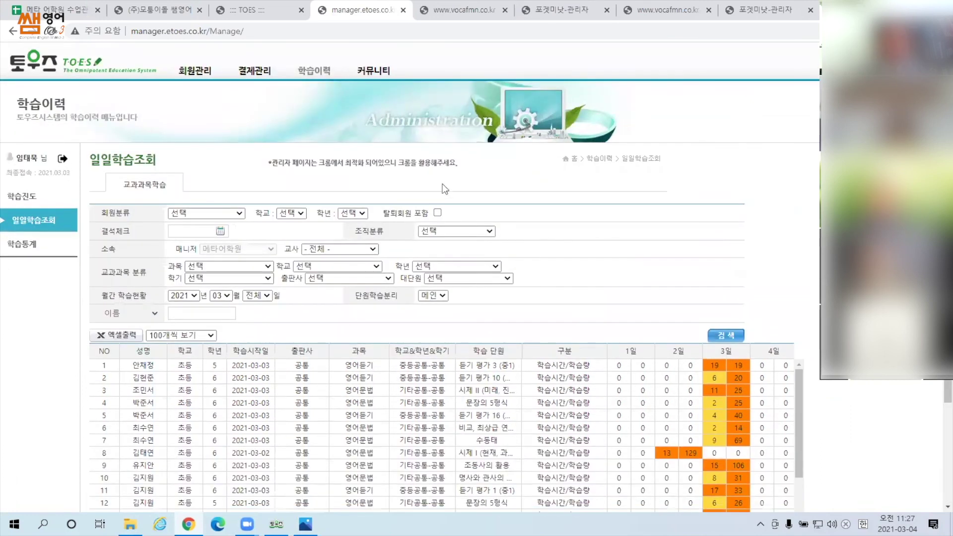
- Switch to the 포켓미낫 main page and on to its manager's word test page (단어테스트)
mouse_move(155, 96)
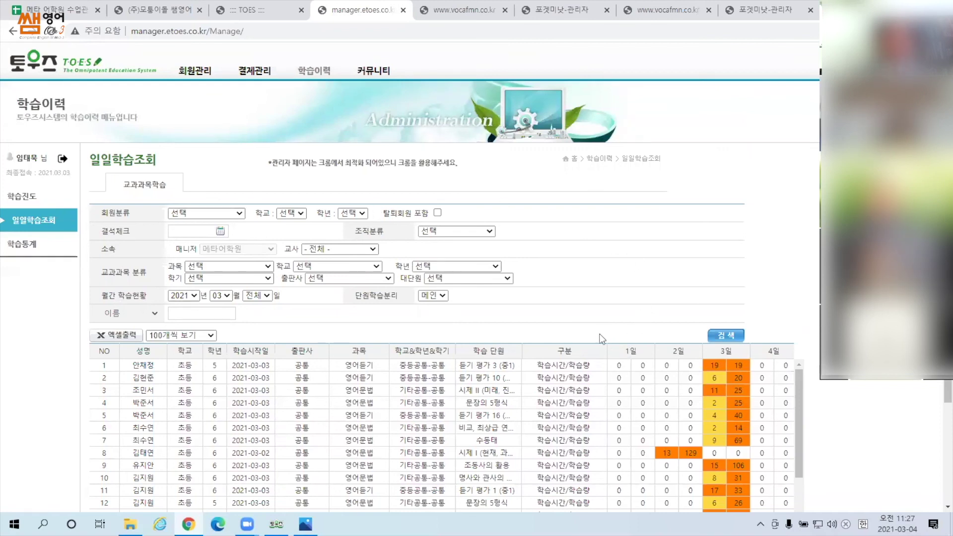
click(673, 17)
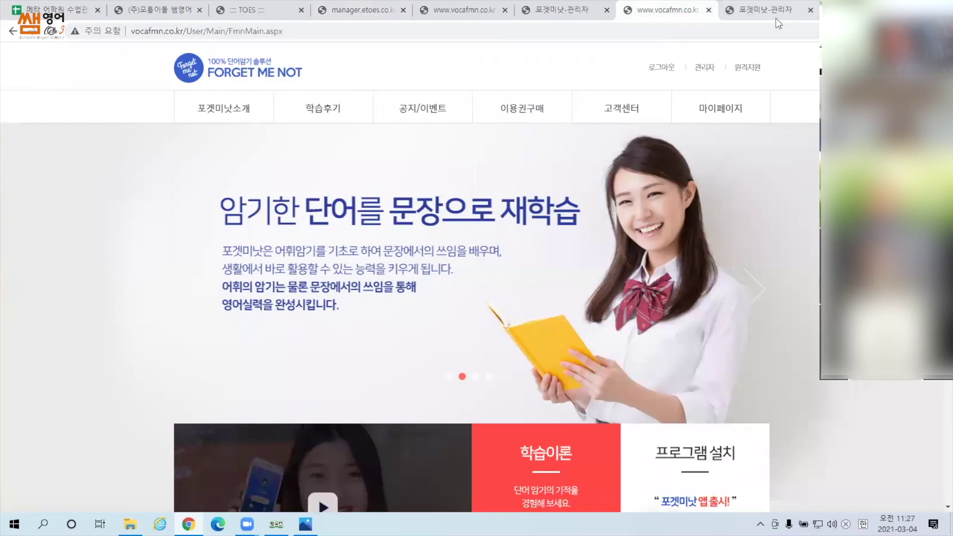
click(776, 20)
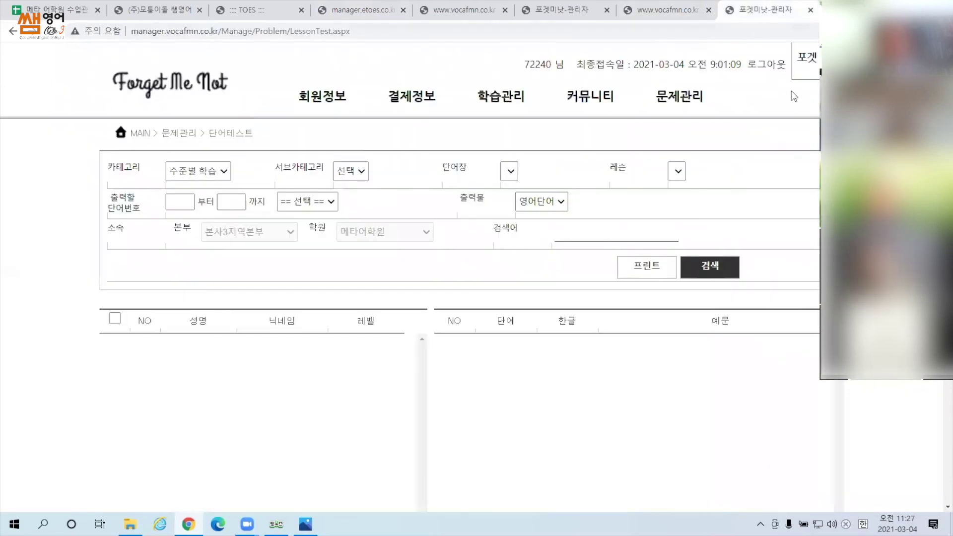